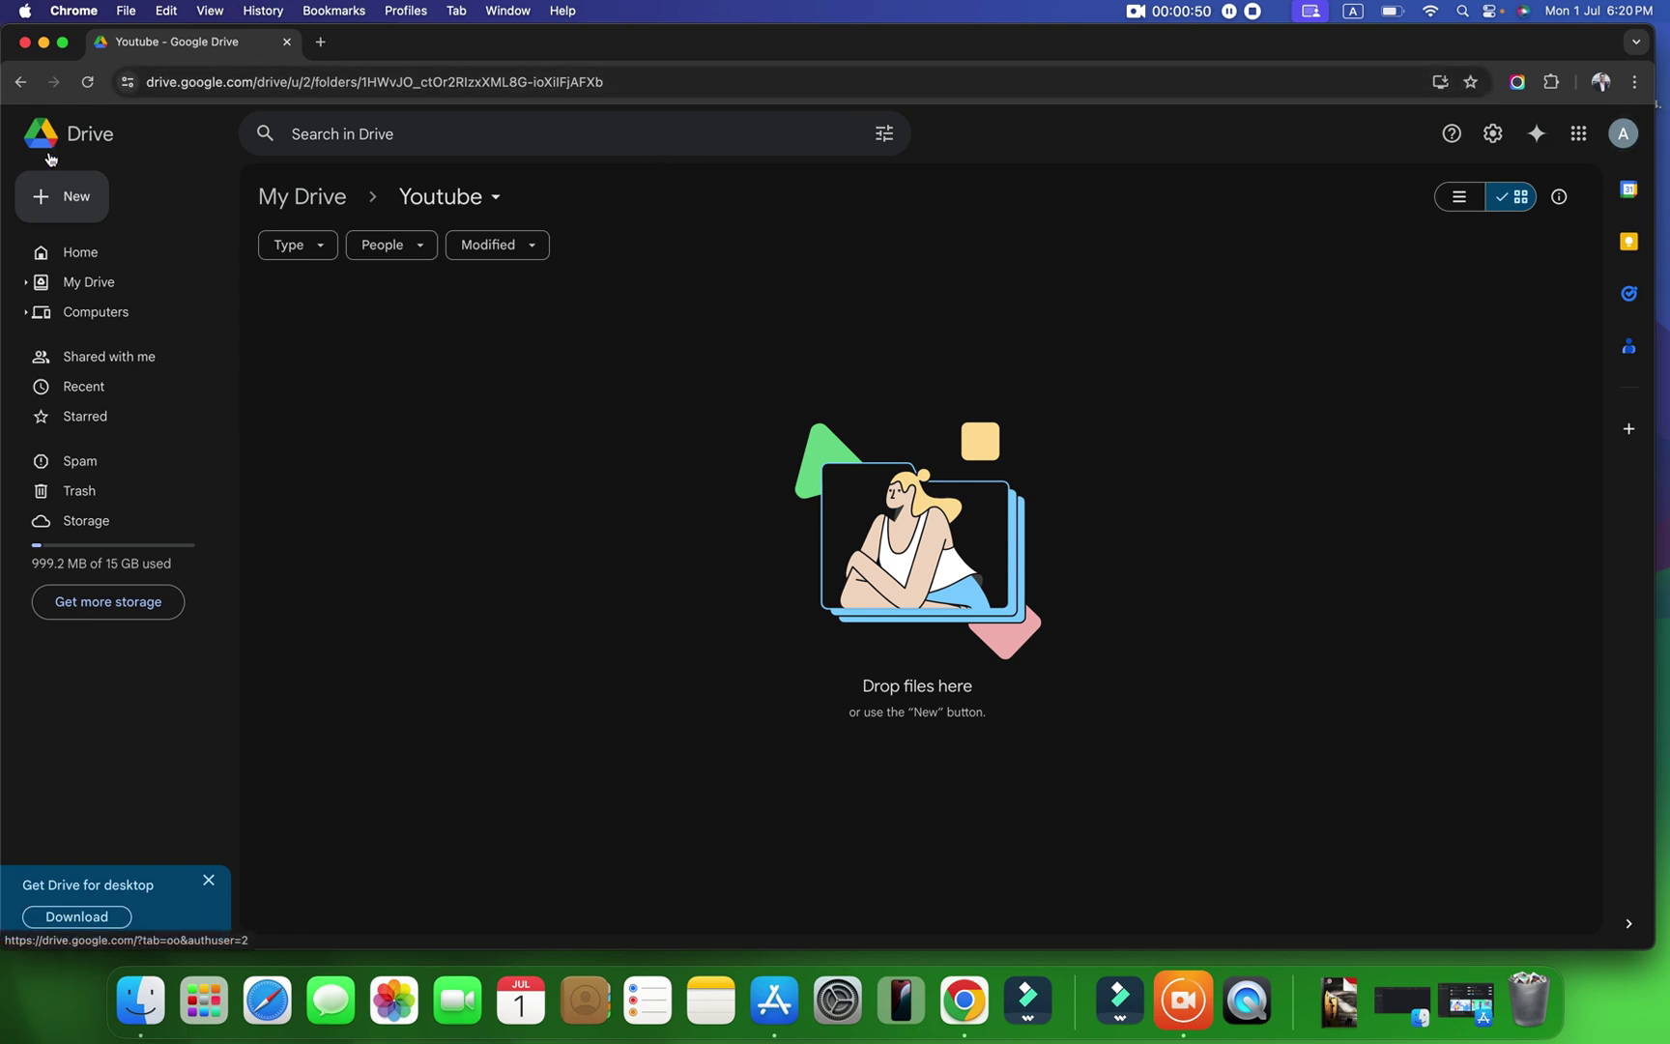
Step: Create a new Google Vids video in the Youtube folder and generate its outline from the prompt "digital marketing for kids"
left_click(73, 205)
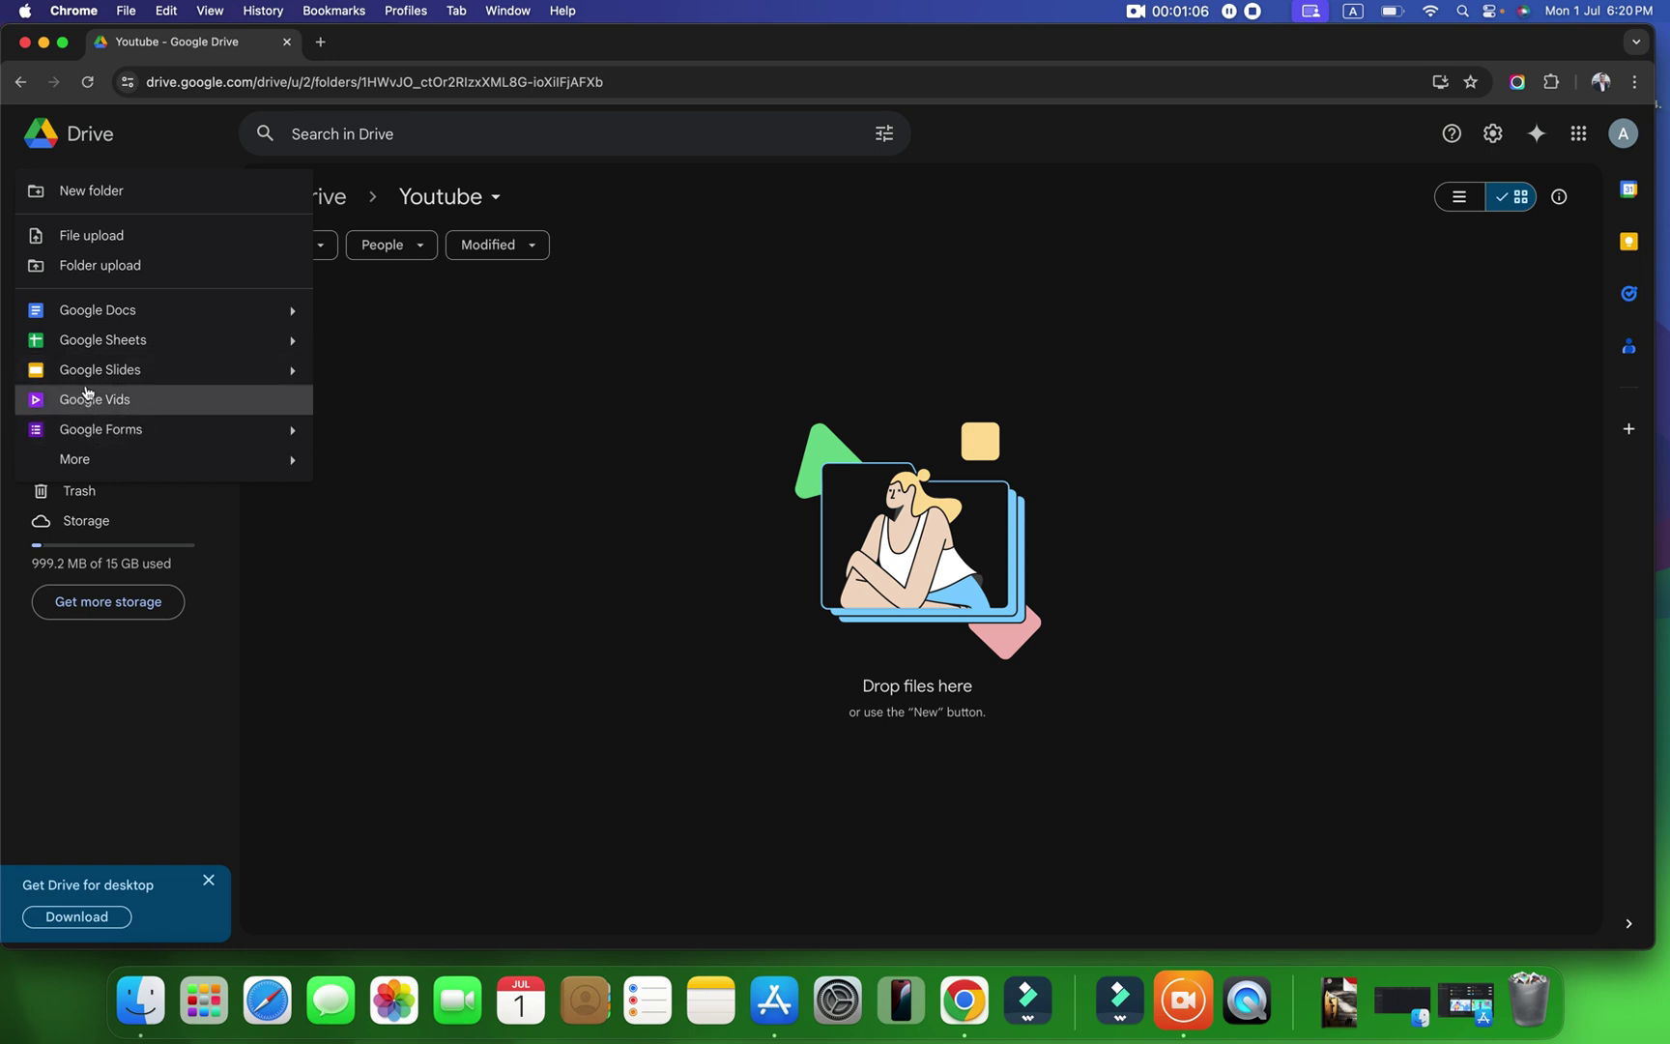
left_click(111, 405)
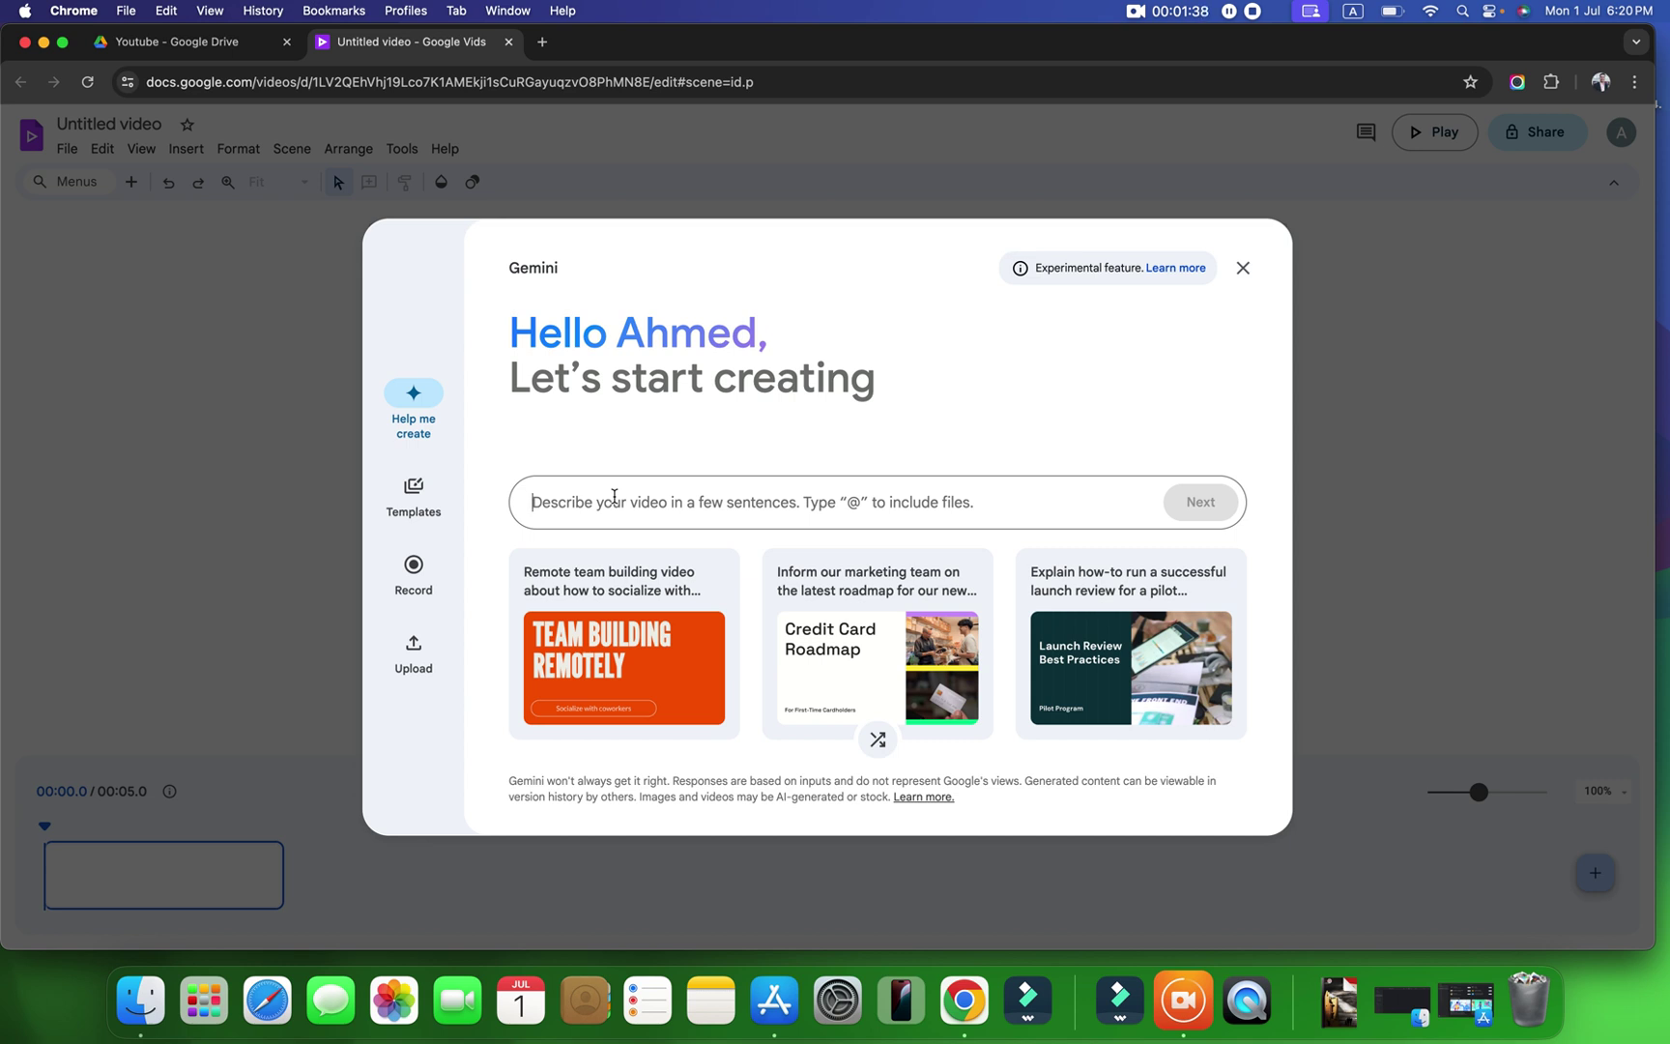
type("digit")
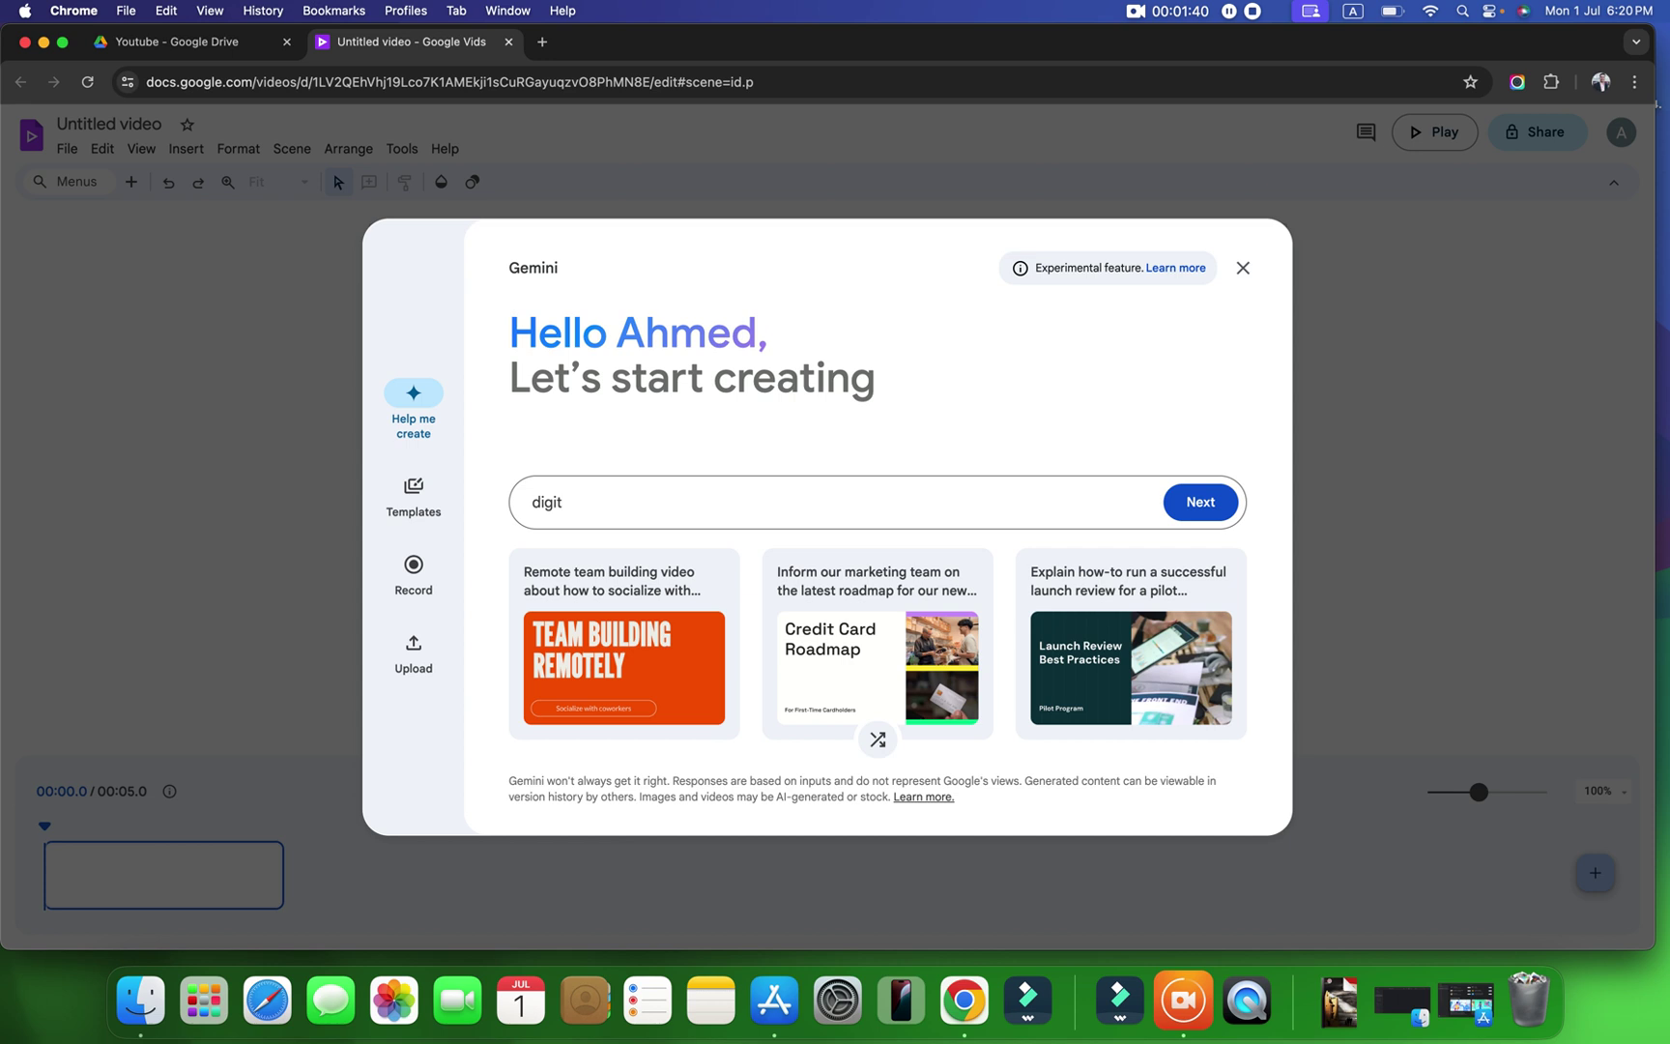
type("al marketing for kids")
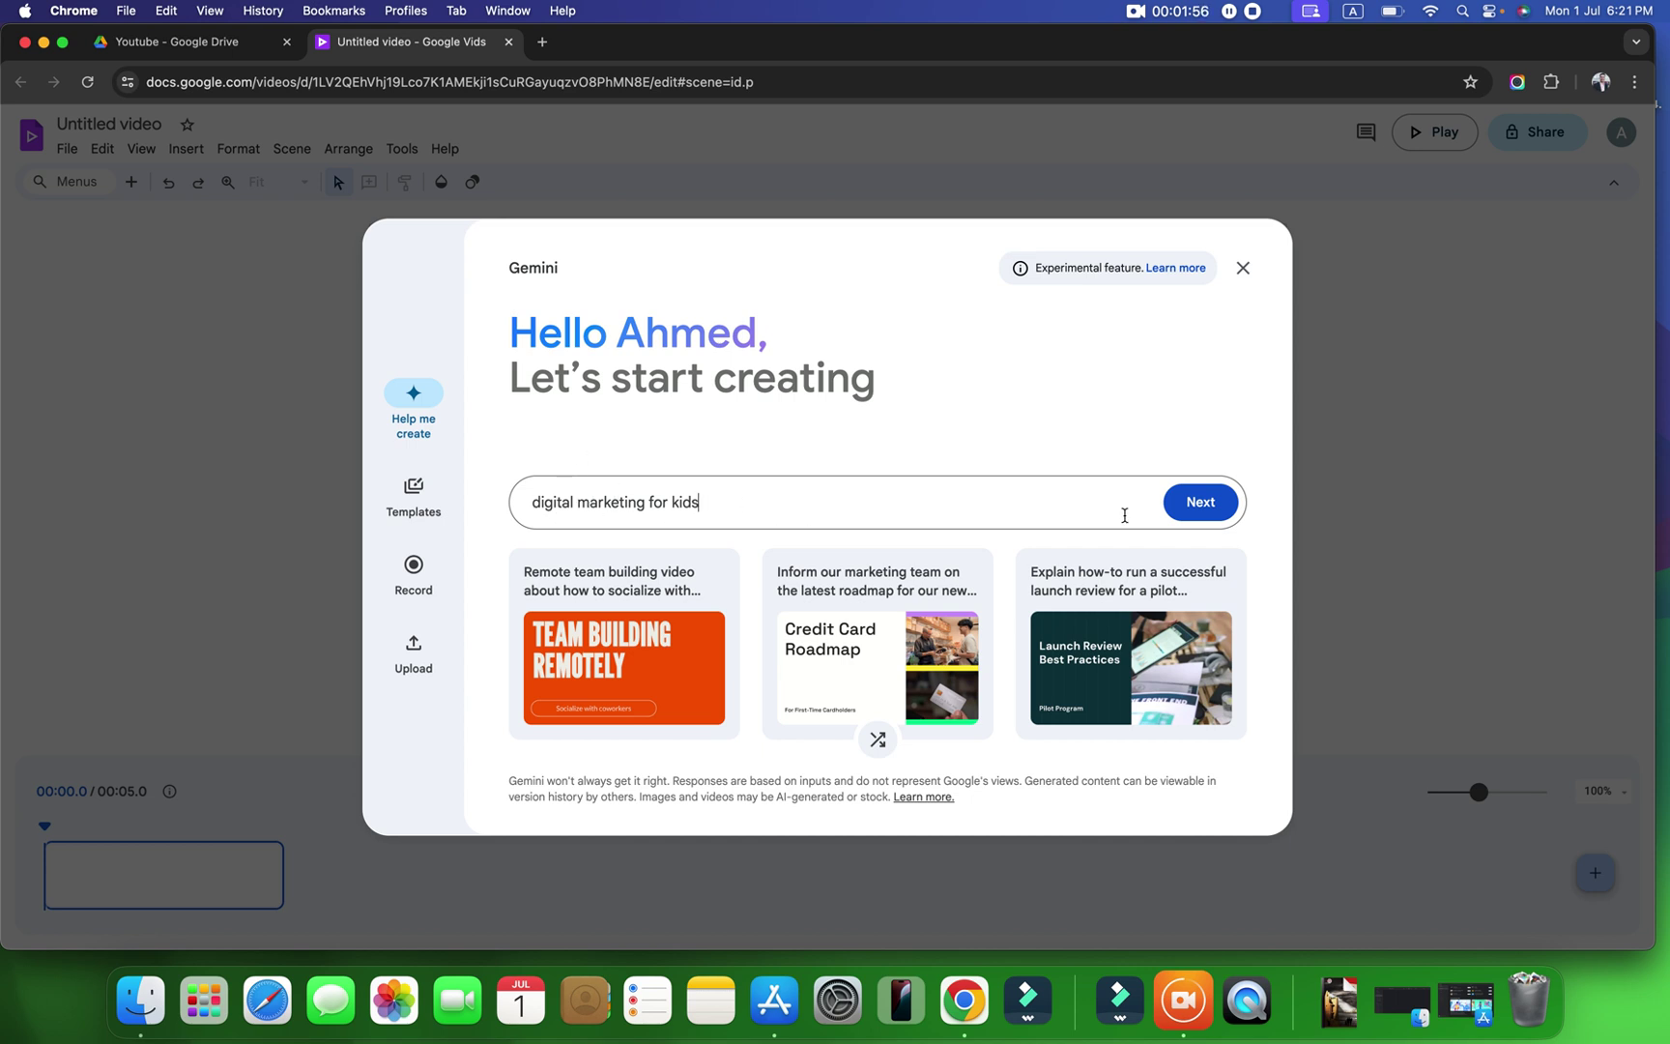
left_click(1189, 509)
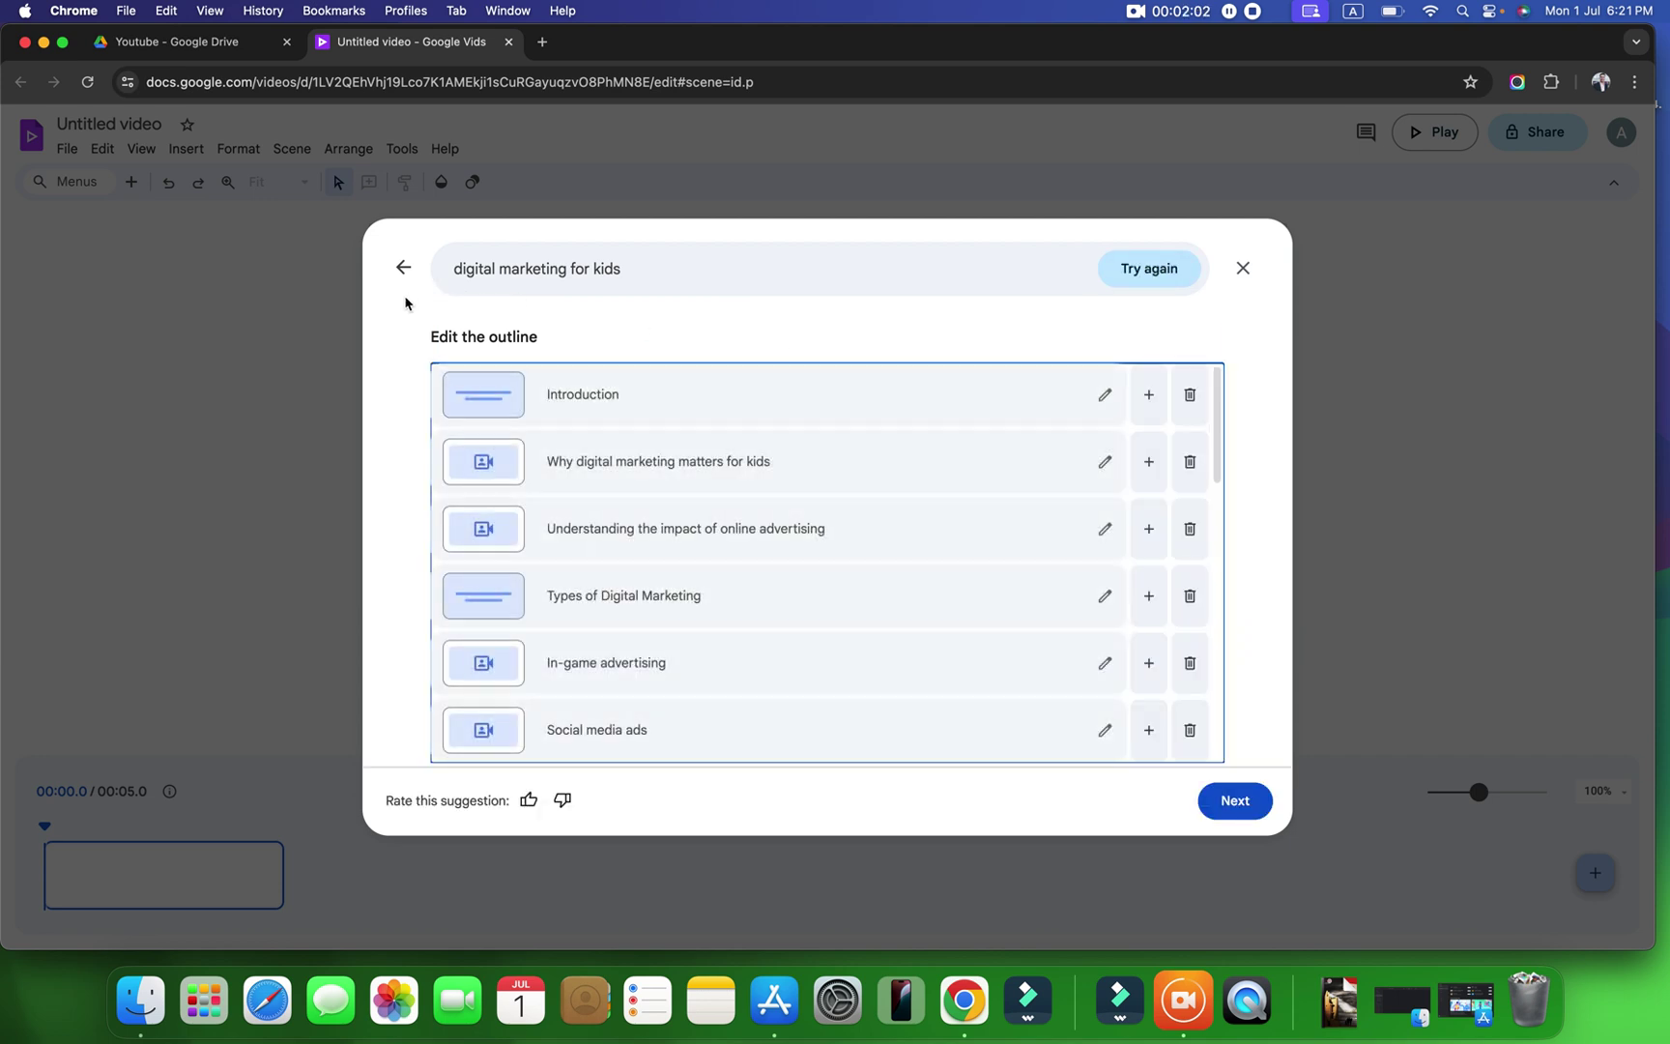
Step: Review the suggested scene outline from Introduction to Conclusion and accept it to proceed to the design choice
scroll(541, 640, "down", 10)
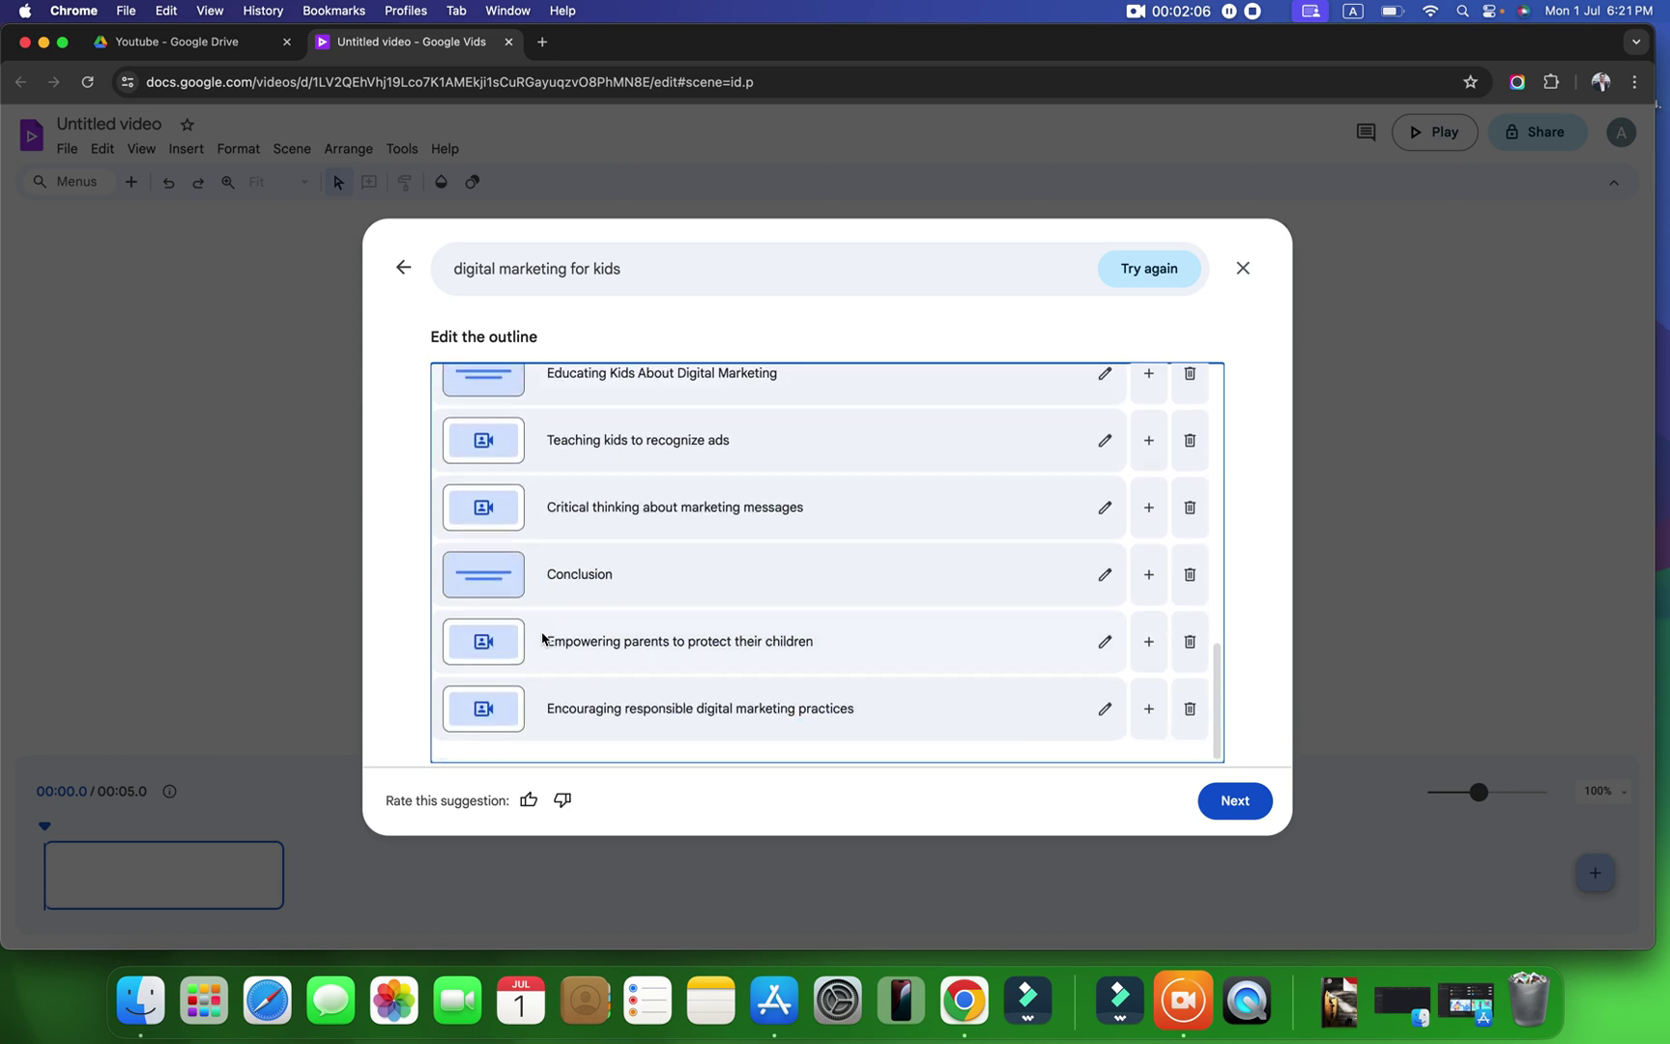
scroll(542, 639, "up", 10)
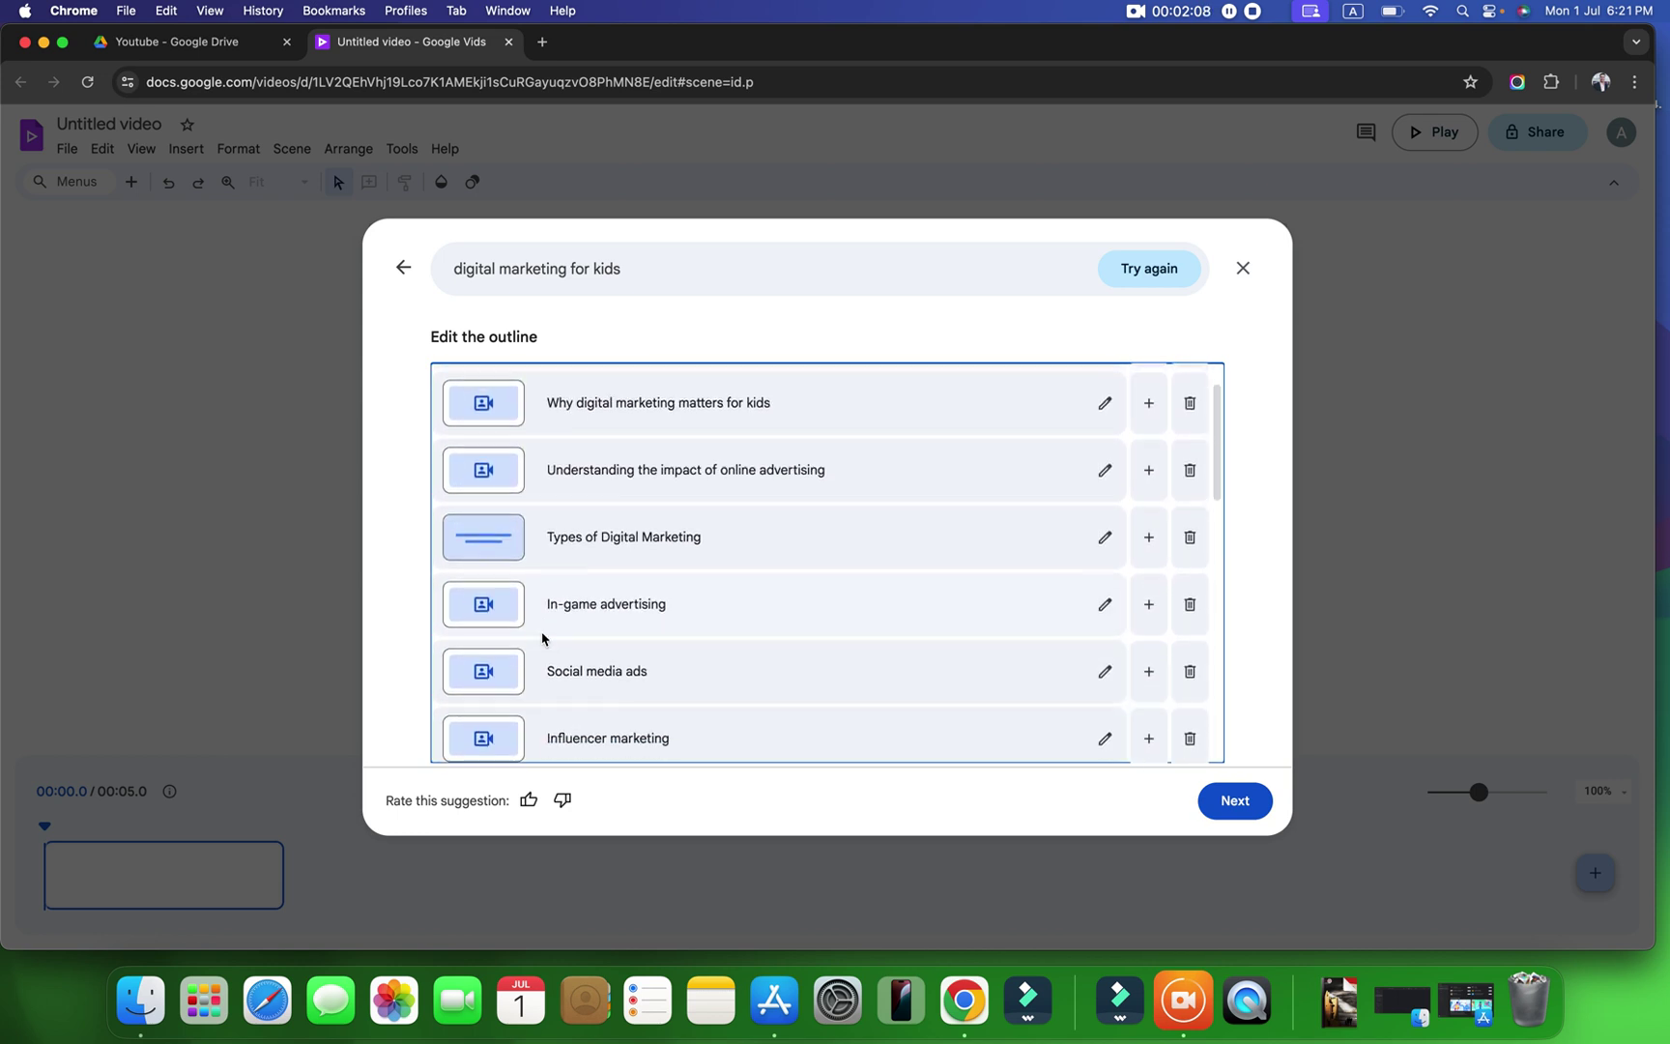
scroll(542, 639, "up", 2)
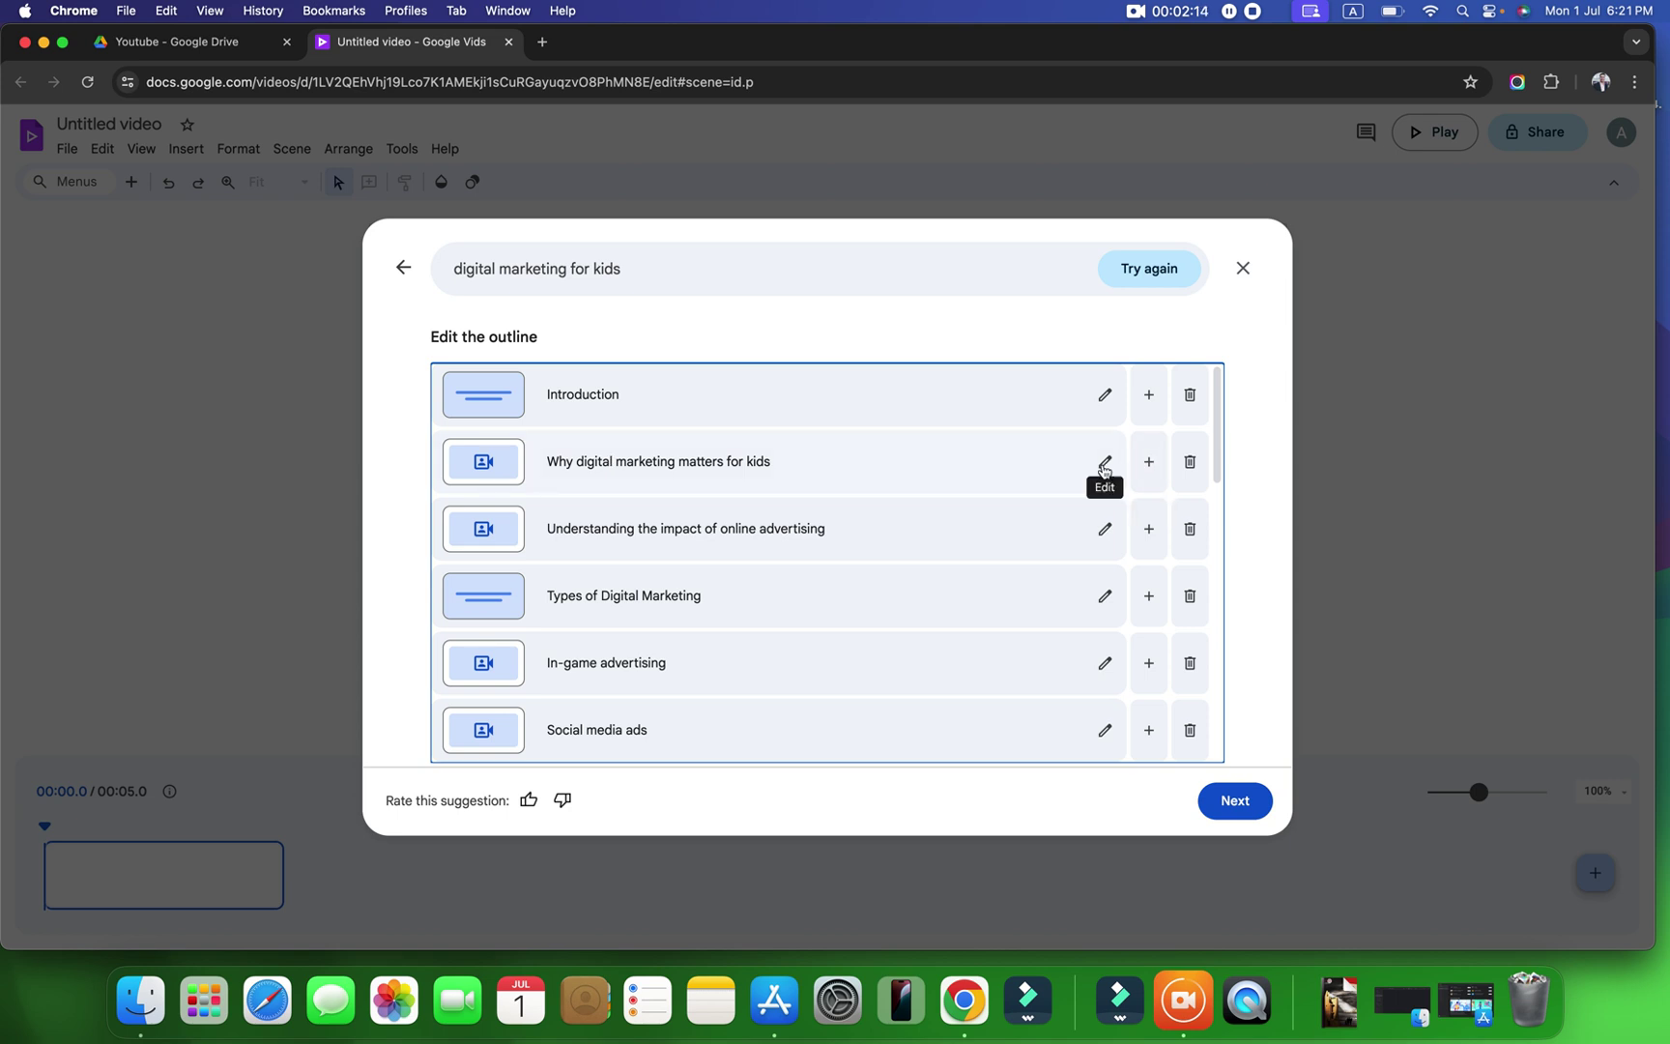
scroll(807, 648, "down", 5)
scroll(809, 653, "up", 5)
scroll(986, 627, "down", 8)
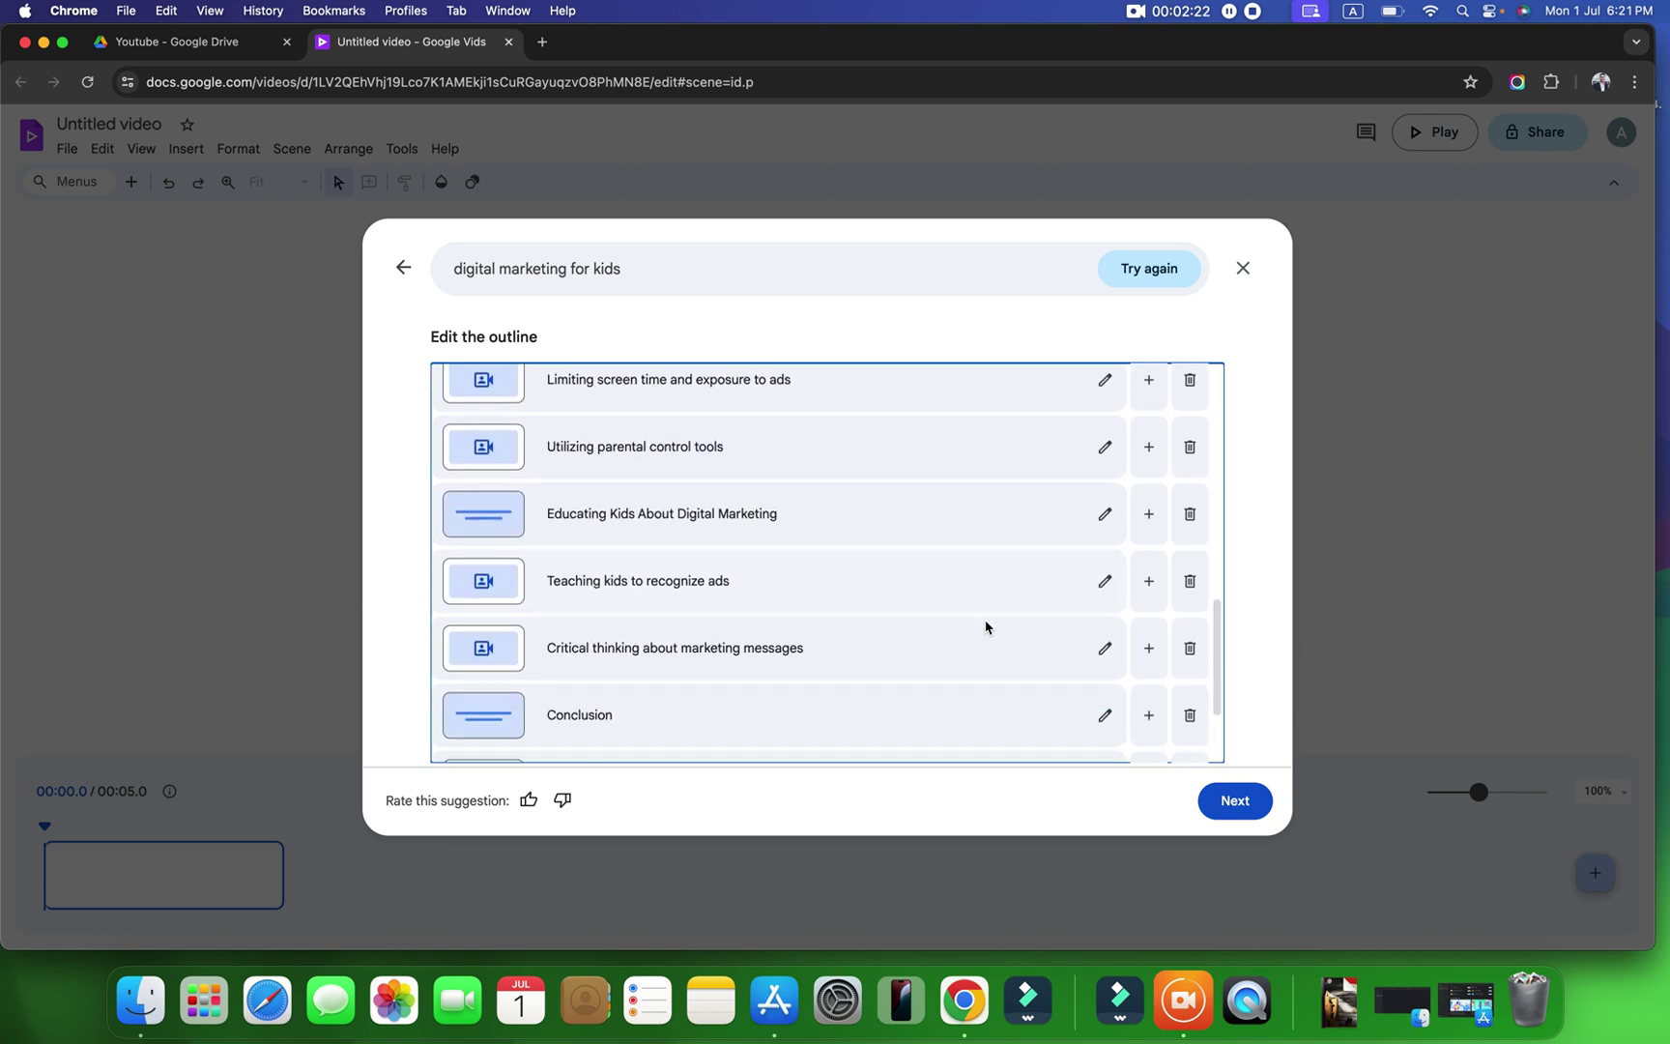
scroll(985, 627, "up", 8)
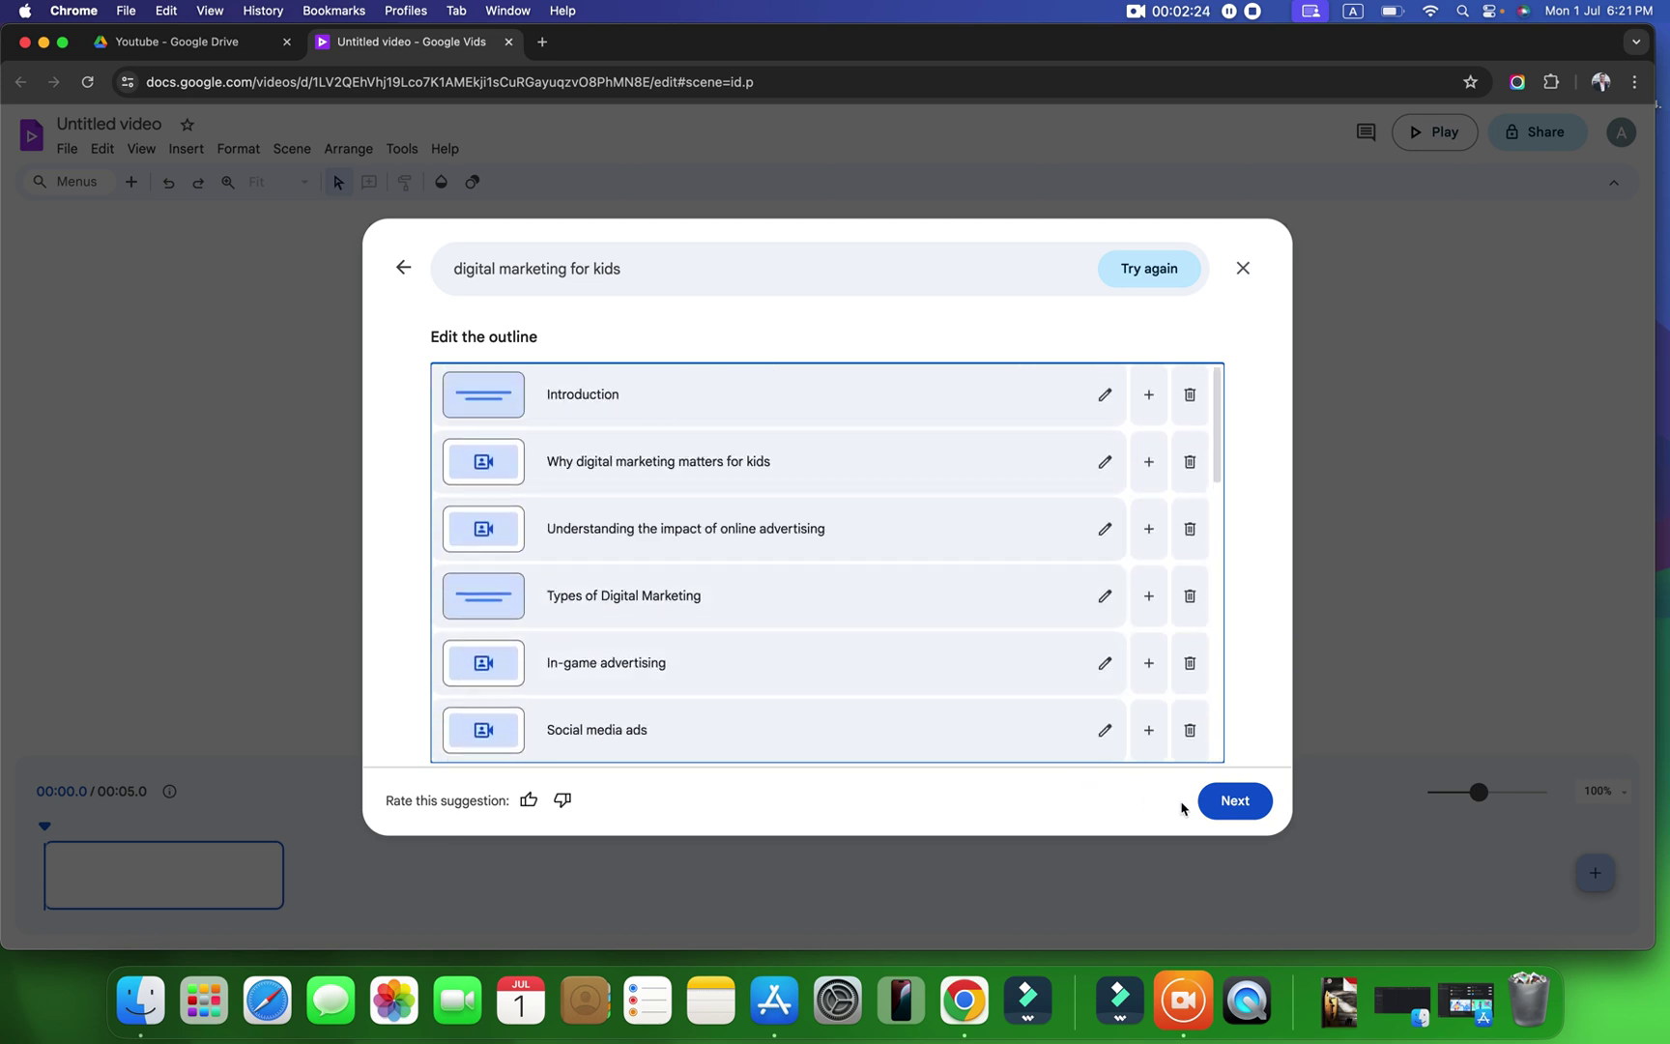
left_click(1236, 803)
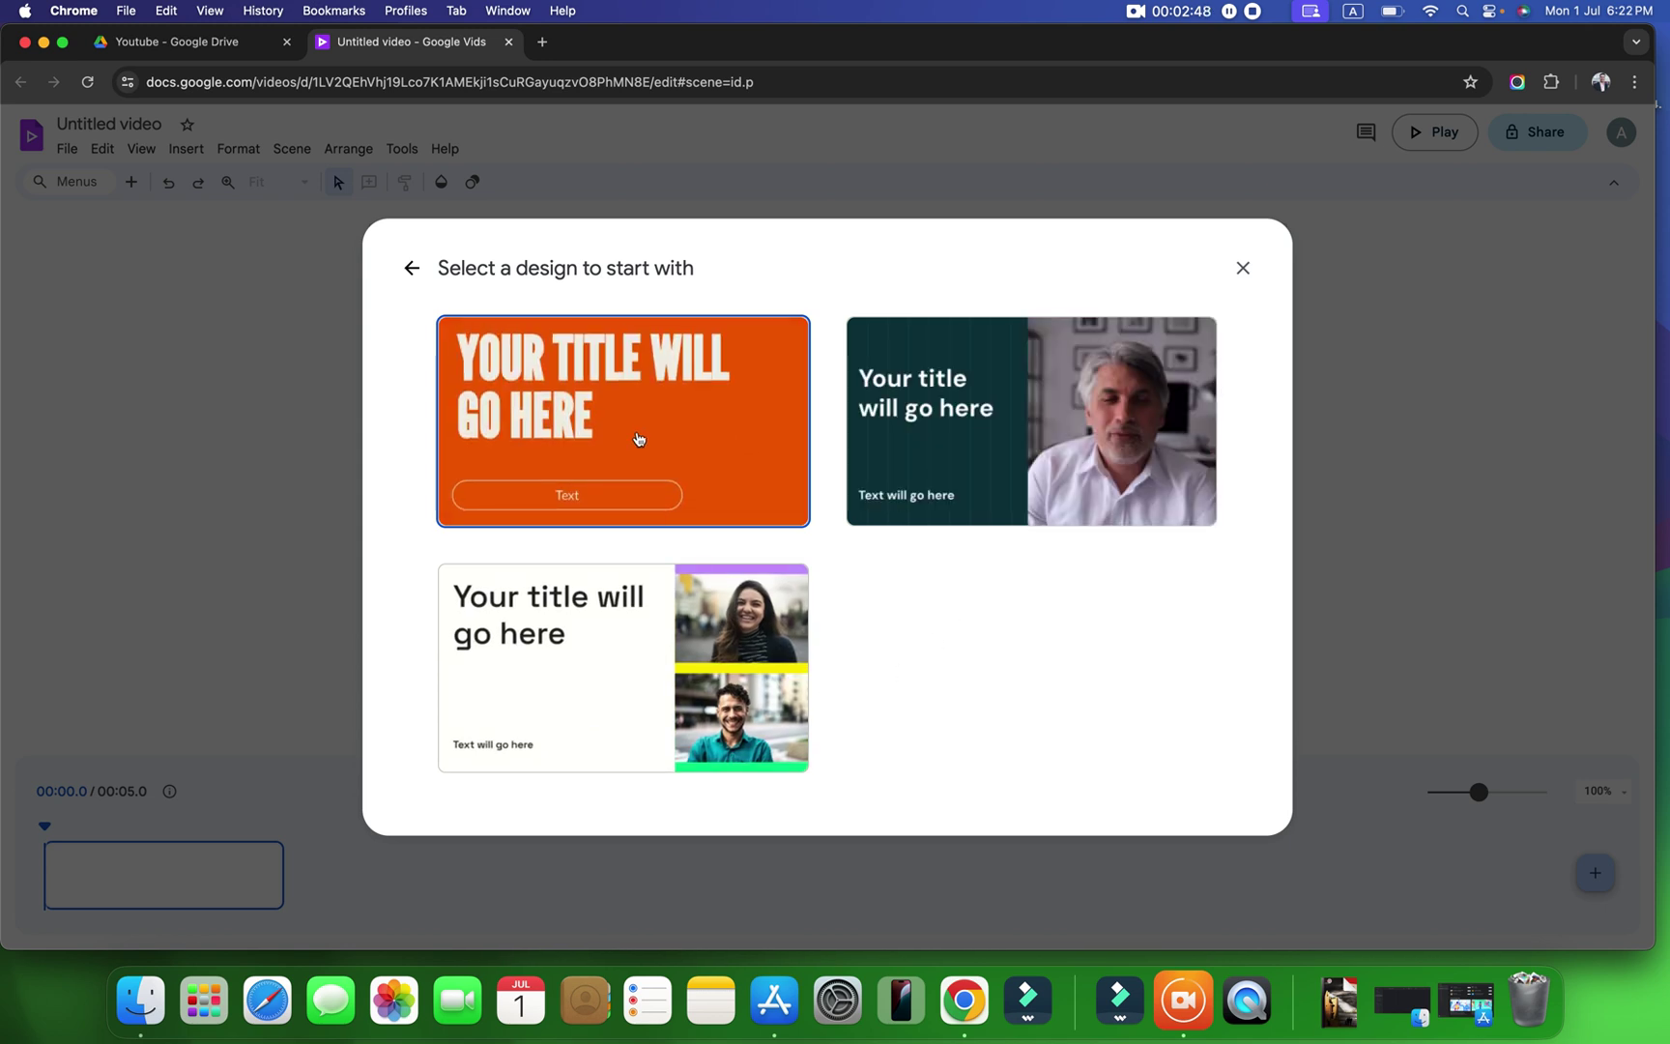
Step: Preview the orange "Your title will go here" design, create the draft video with it, and dismiss the feedback request
left_click(638, 440)
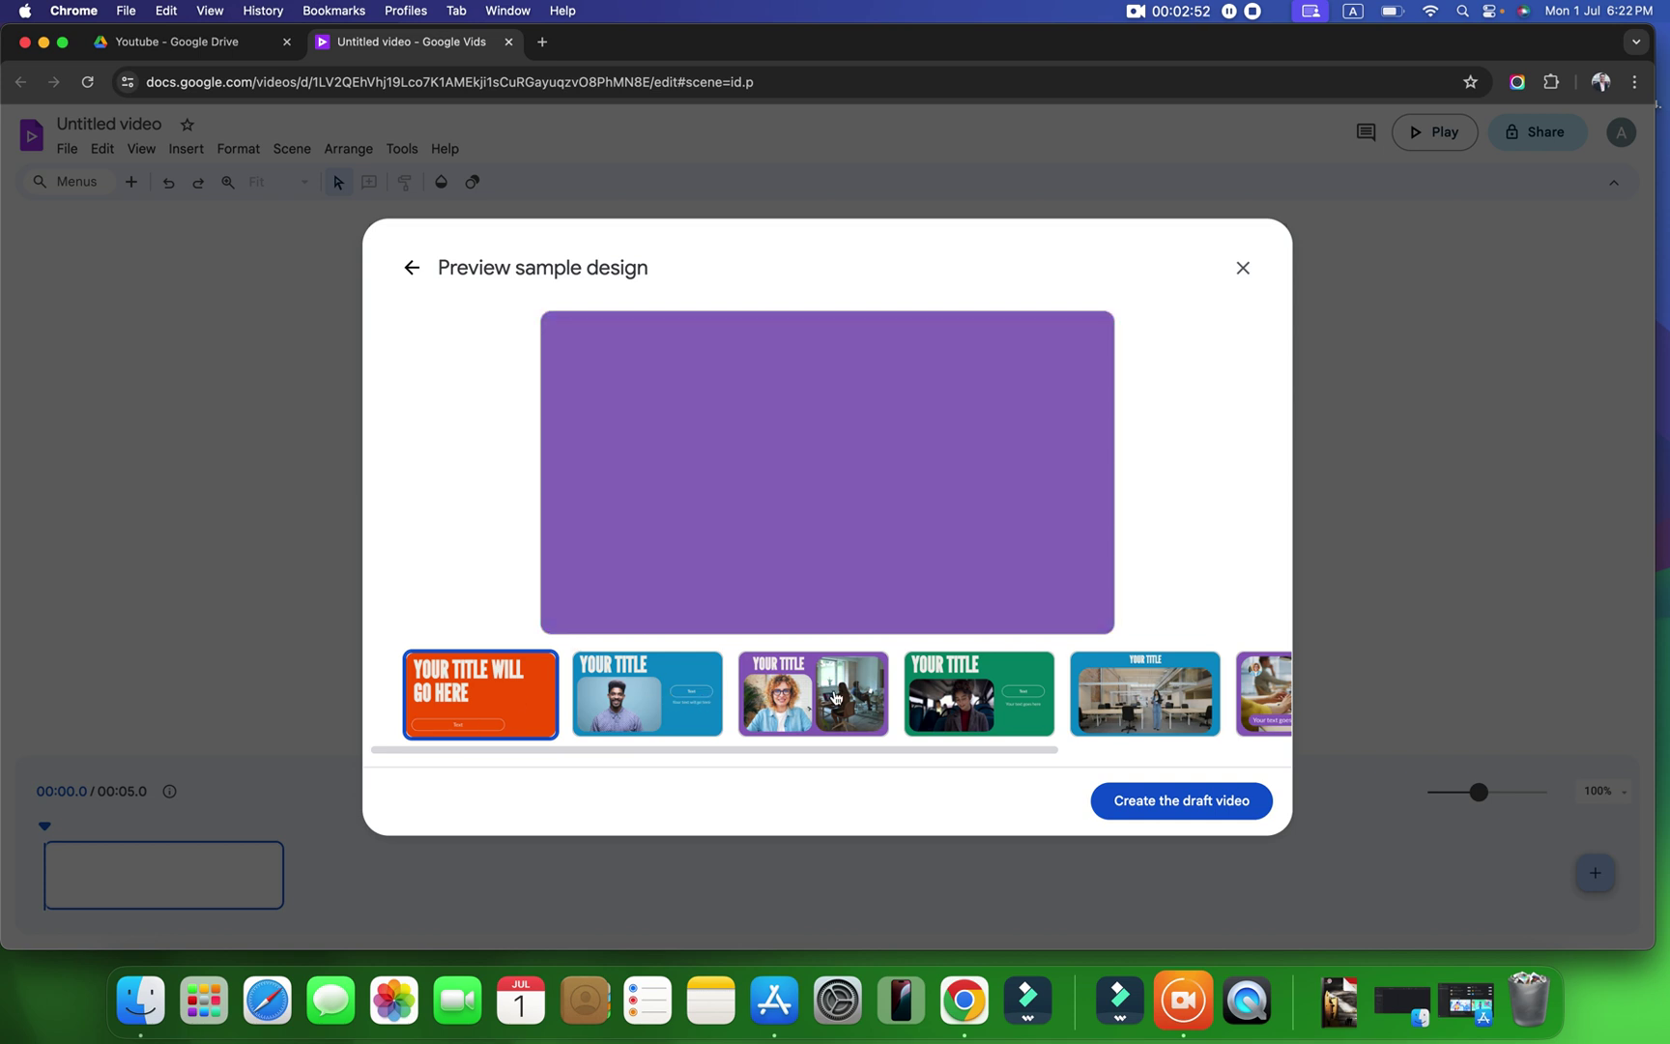
scroll(826, 691, "right", 5)
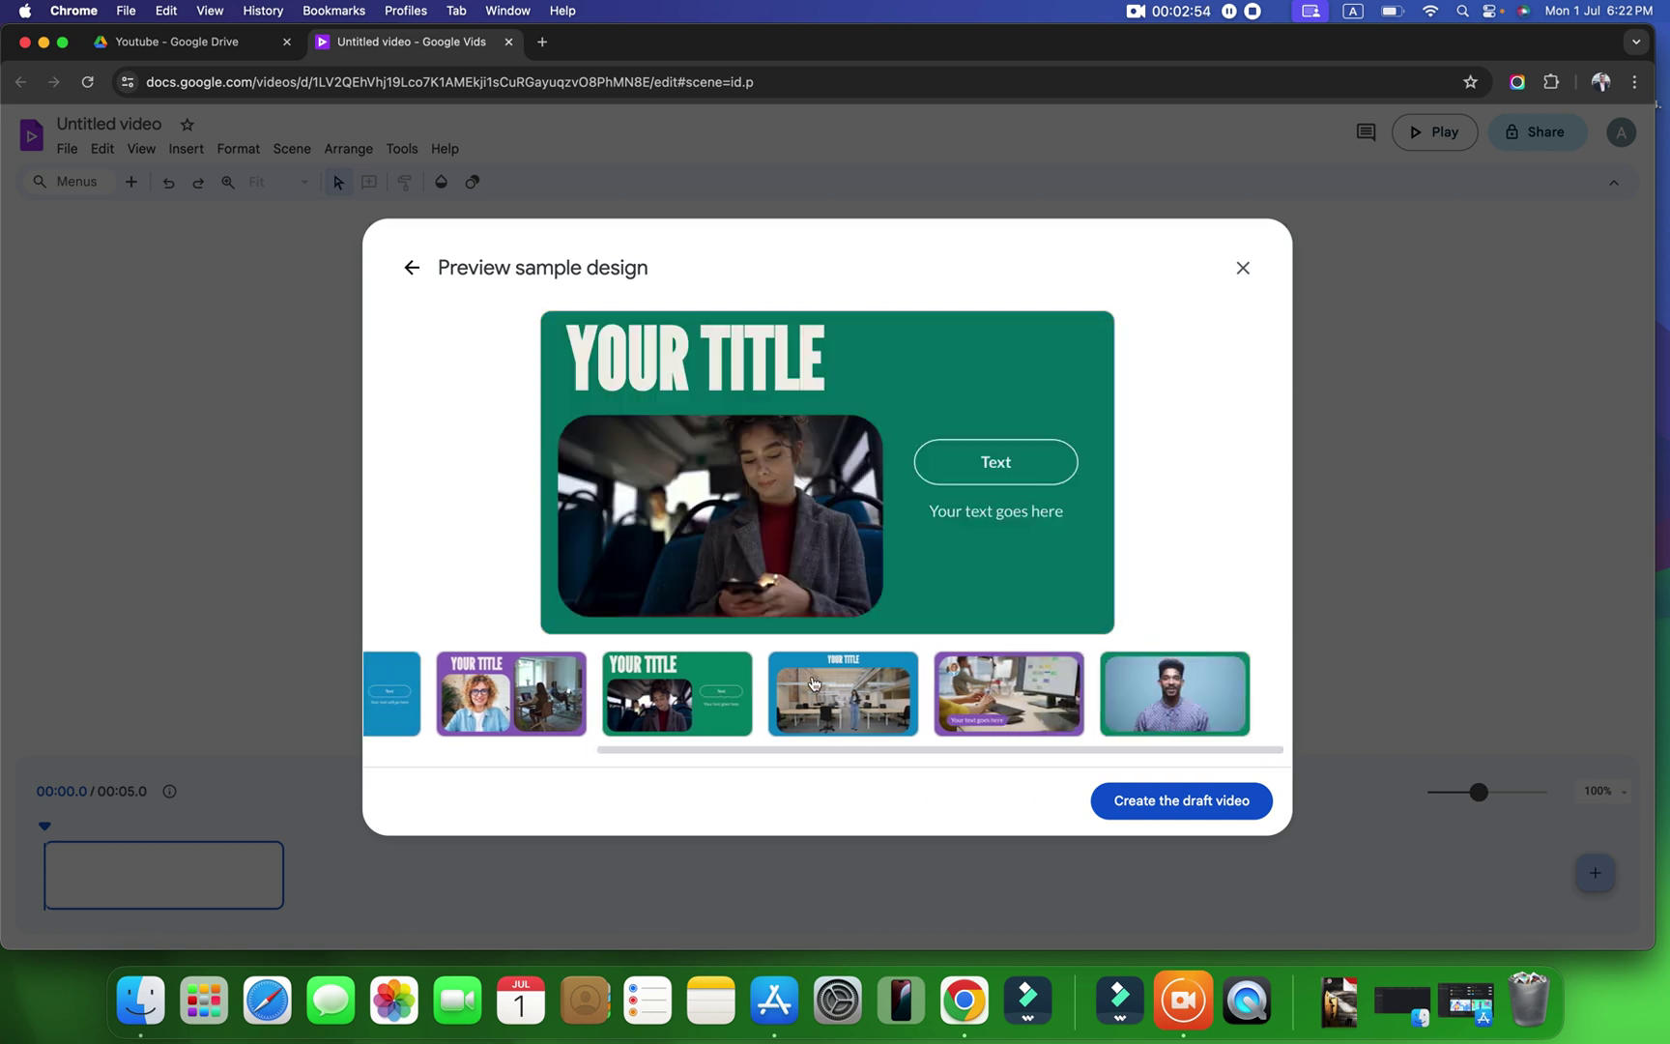
scroll(813, 687, "left", 5)
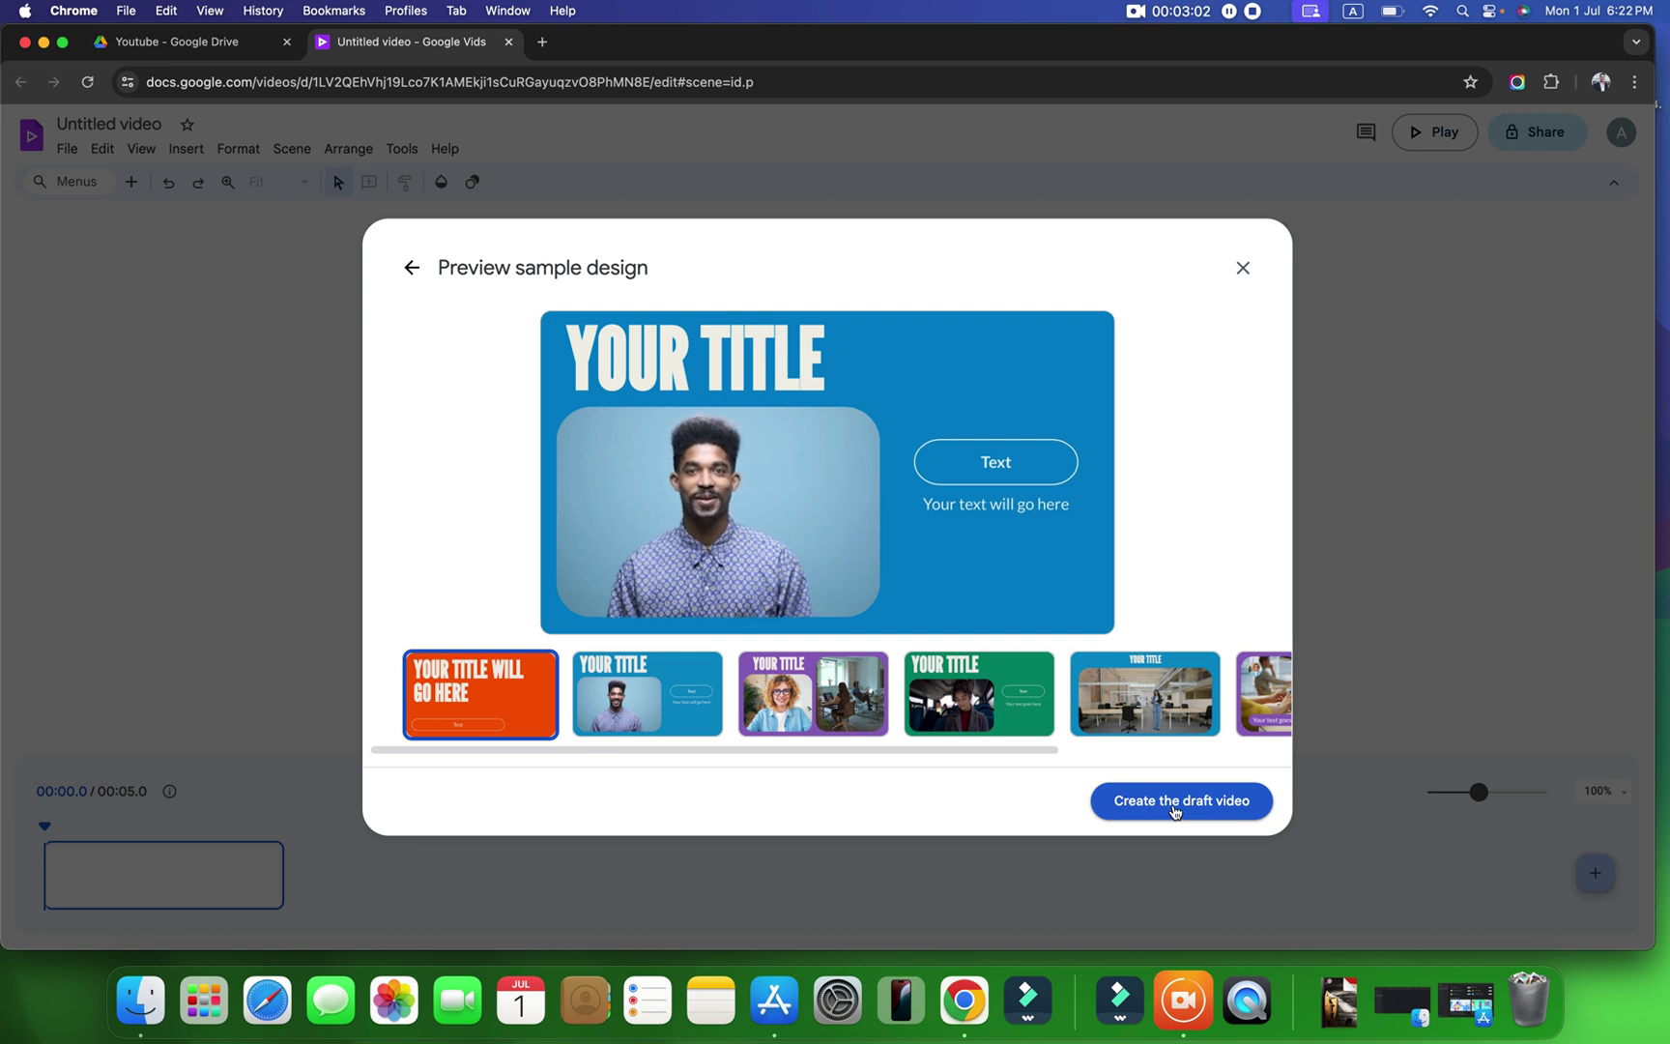
left_click(1174, 802)
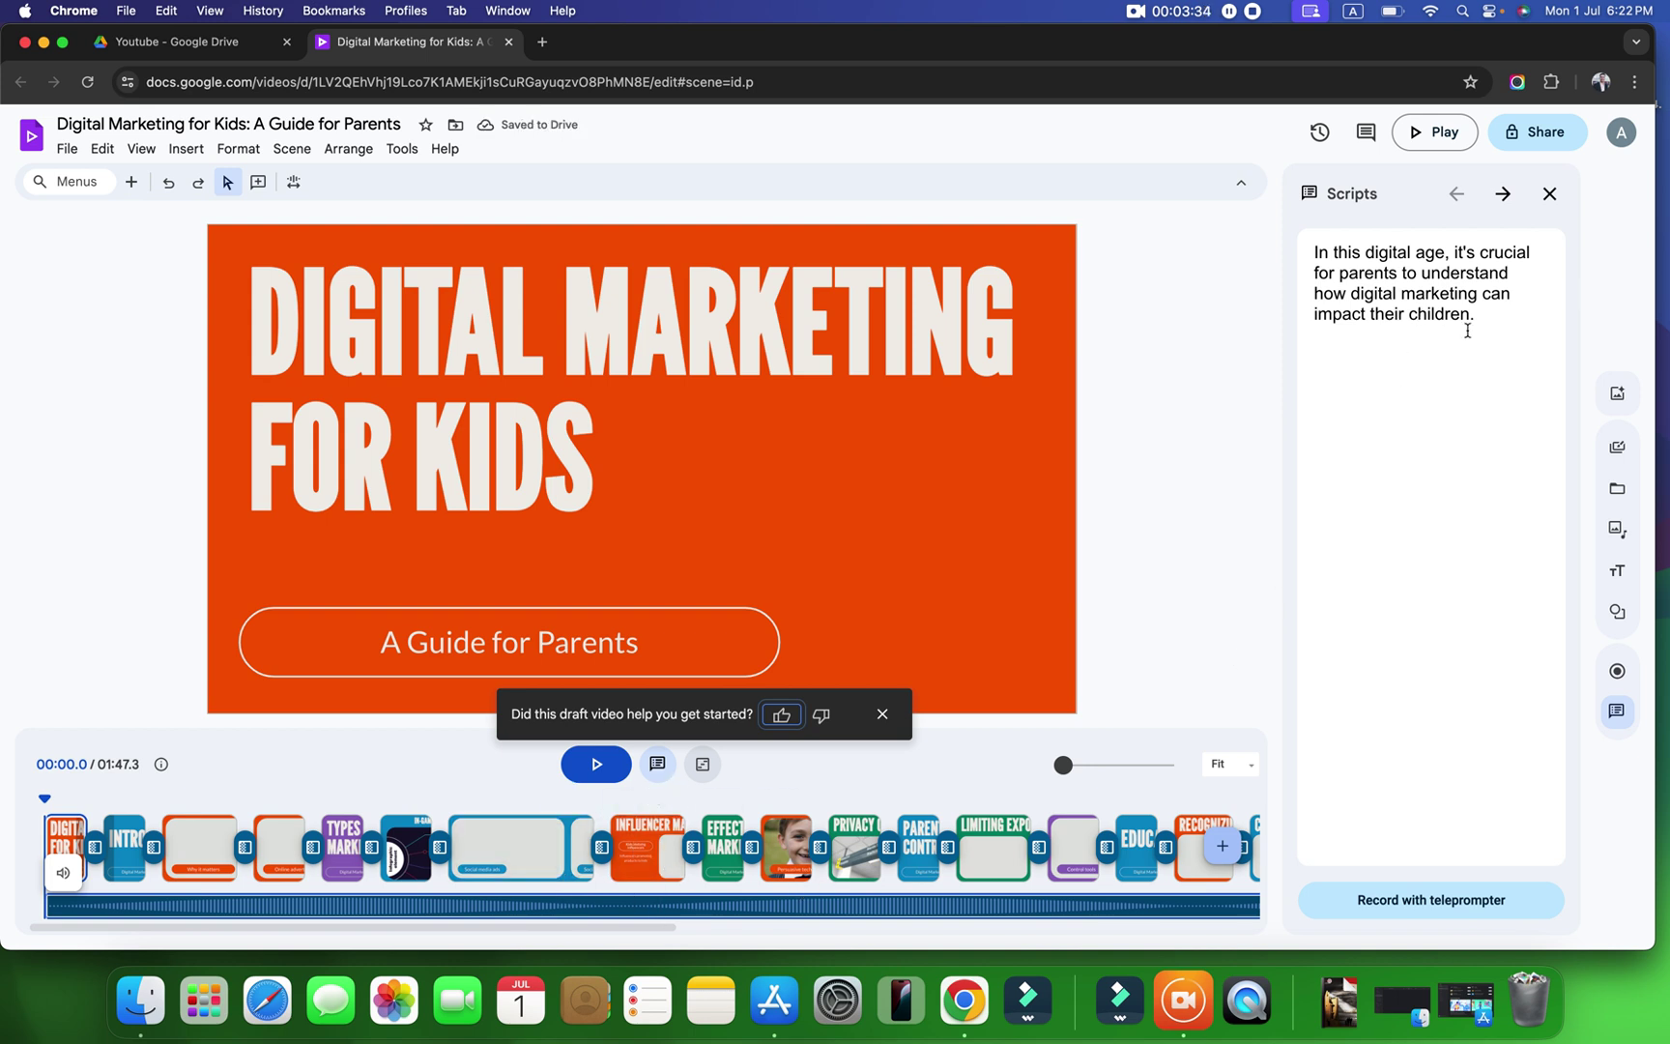
left_click(883, 717)
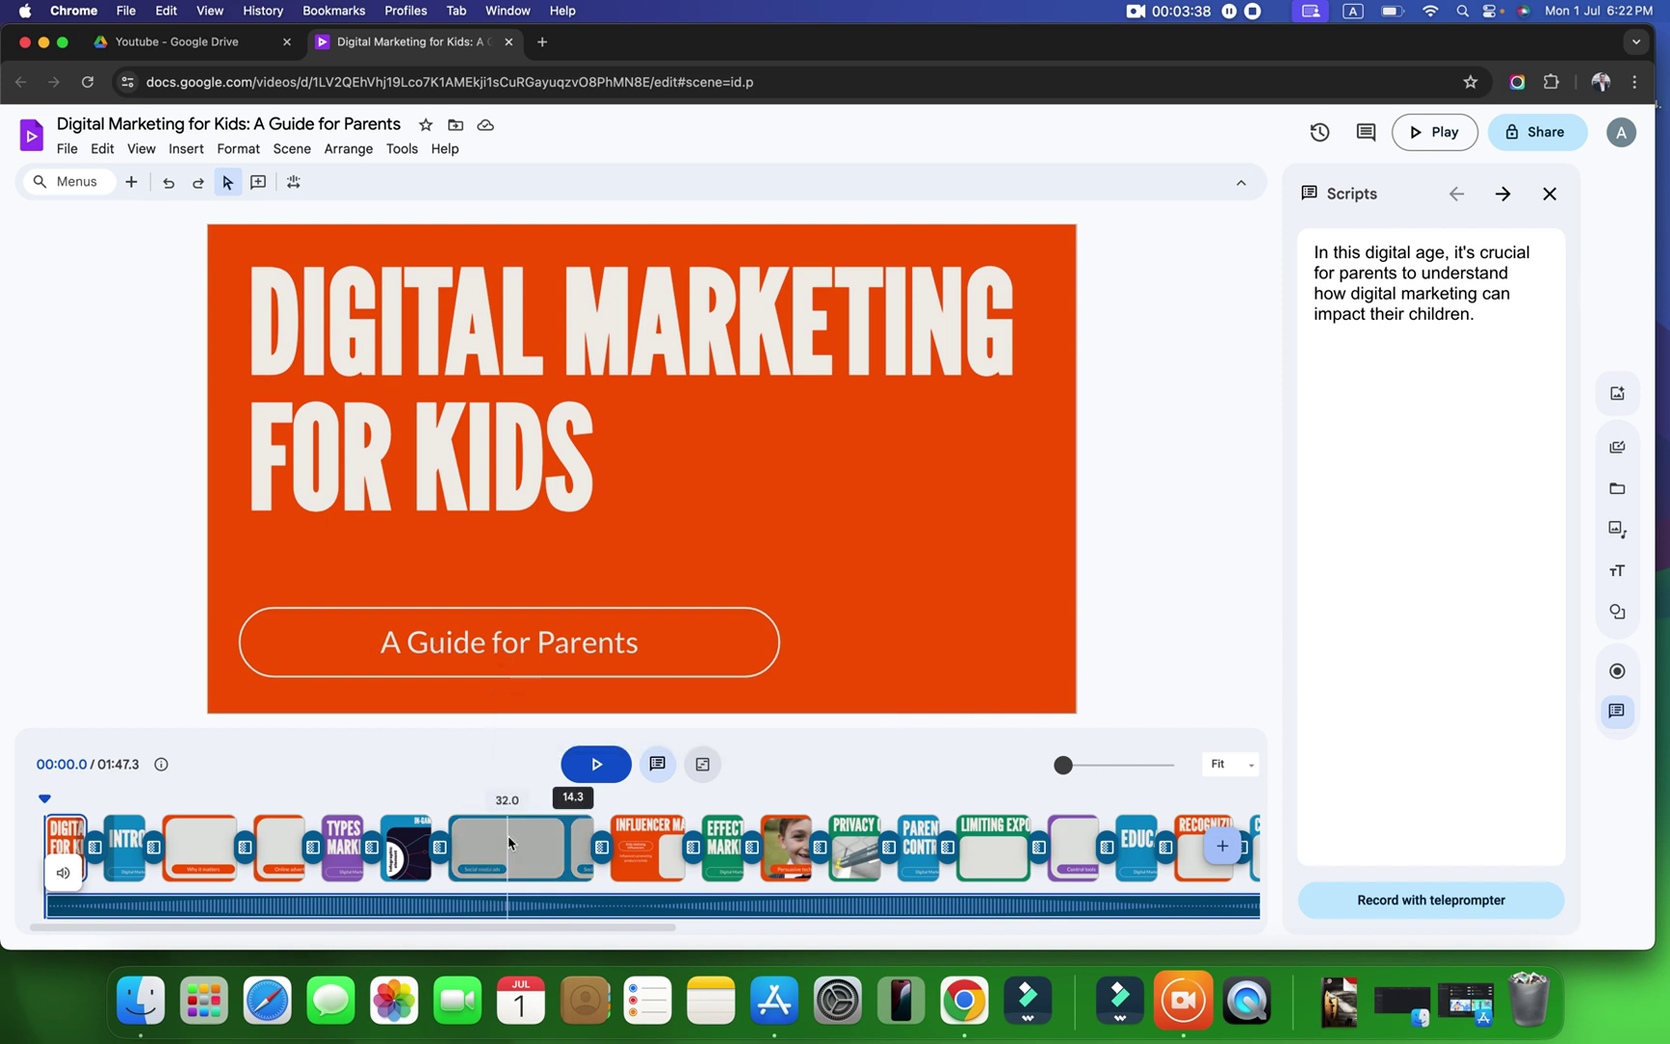
Step: Play the draft video from the beginning through the "Why it matters" scene and pause in the "Online advertising" scene
left_click(598, 771)
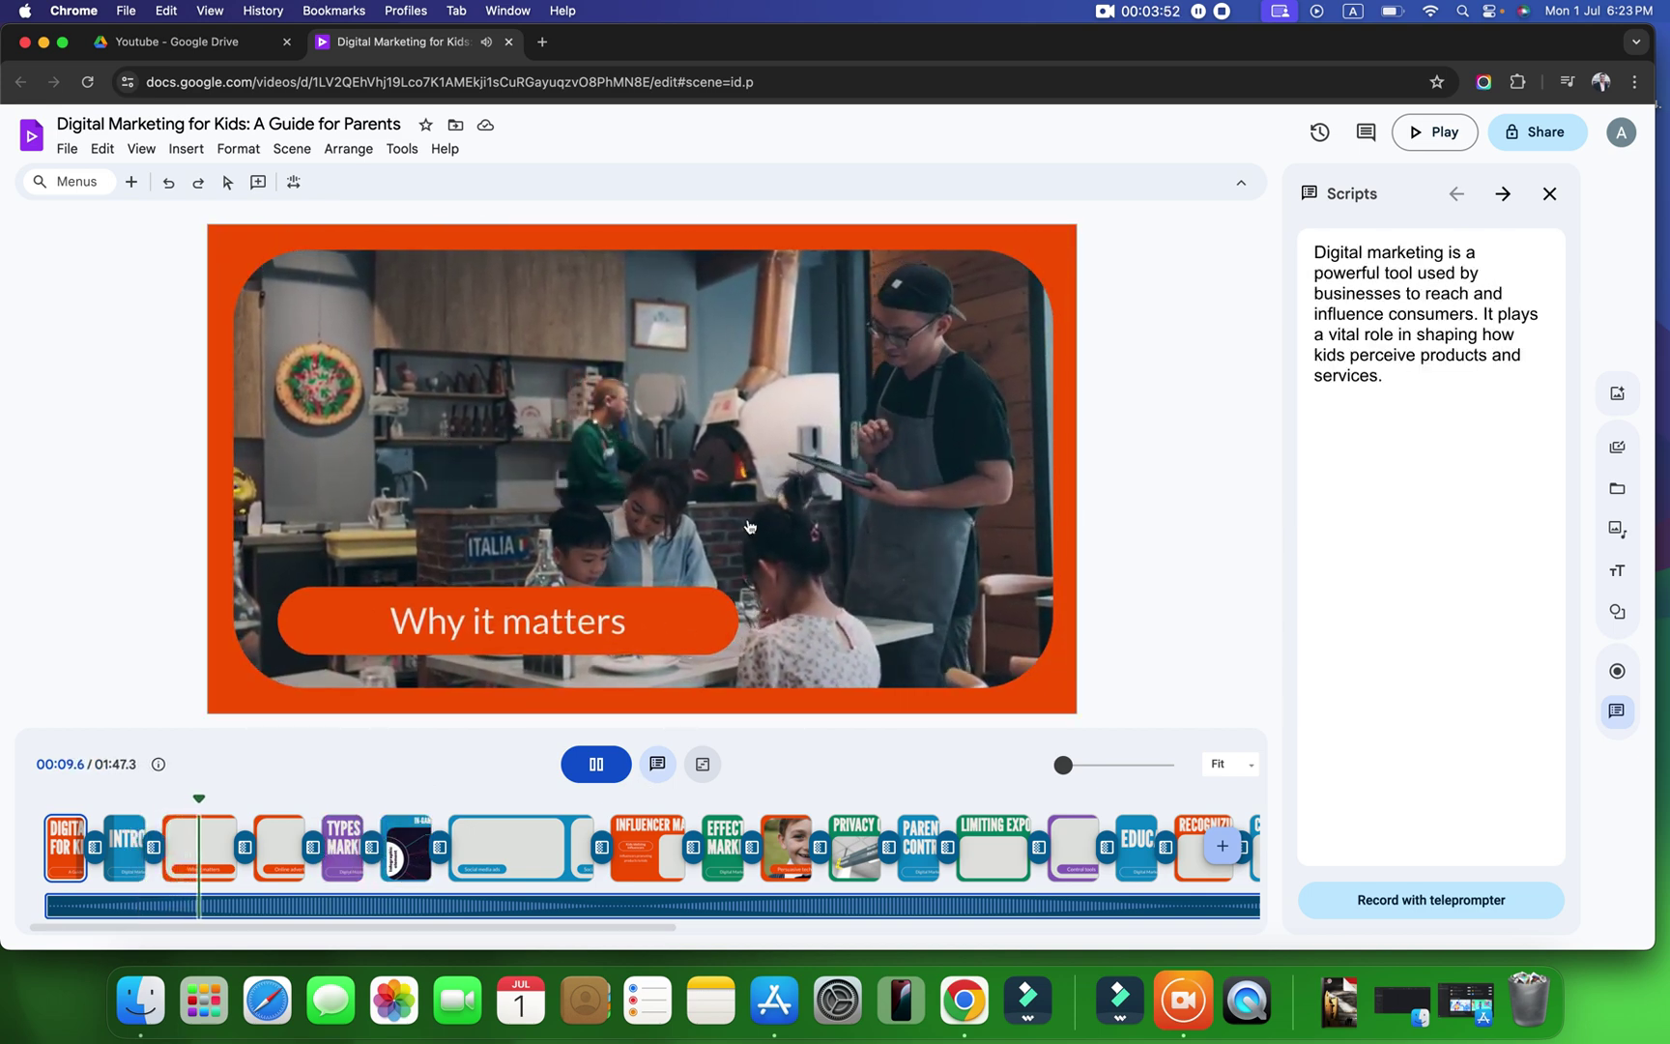
left_click(595, 766)
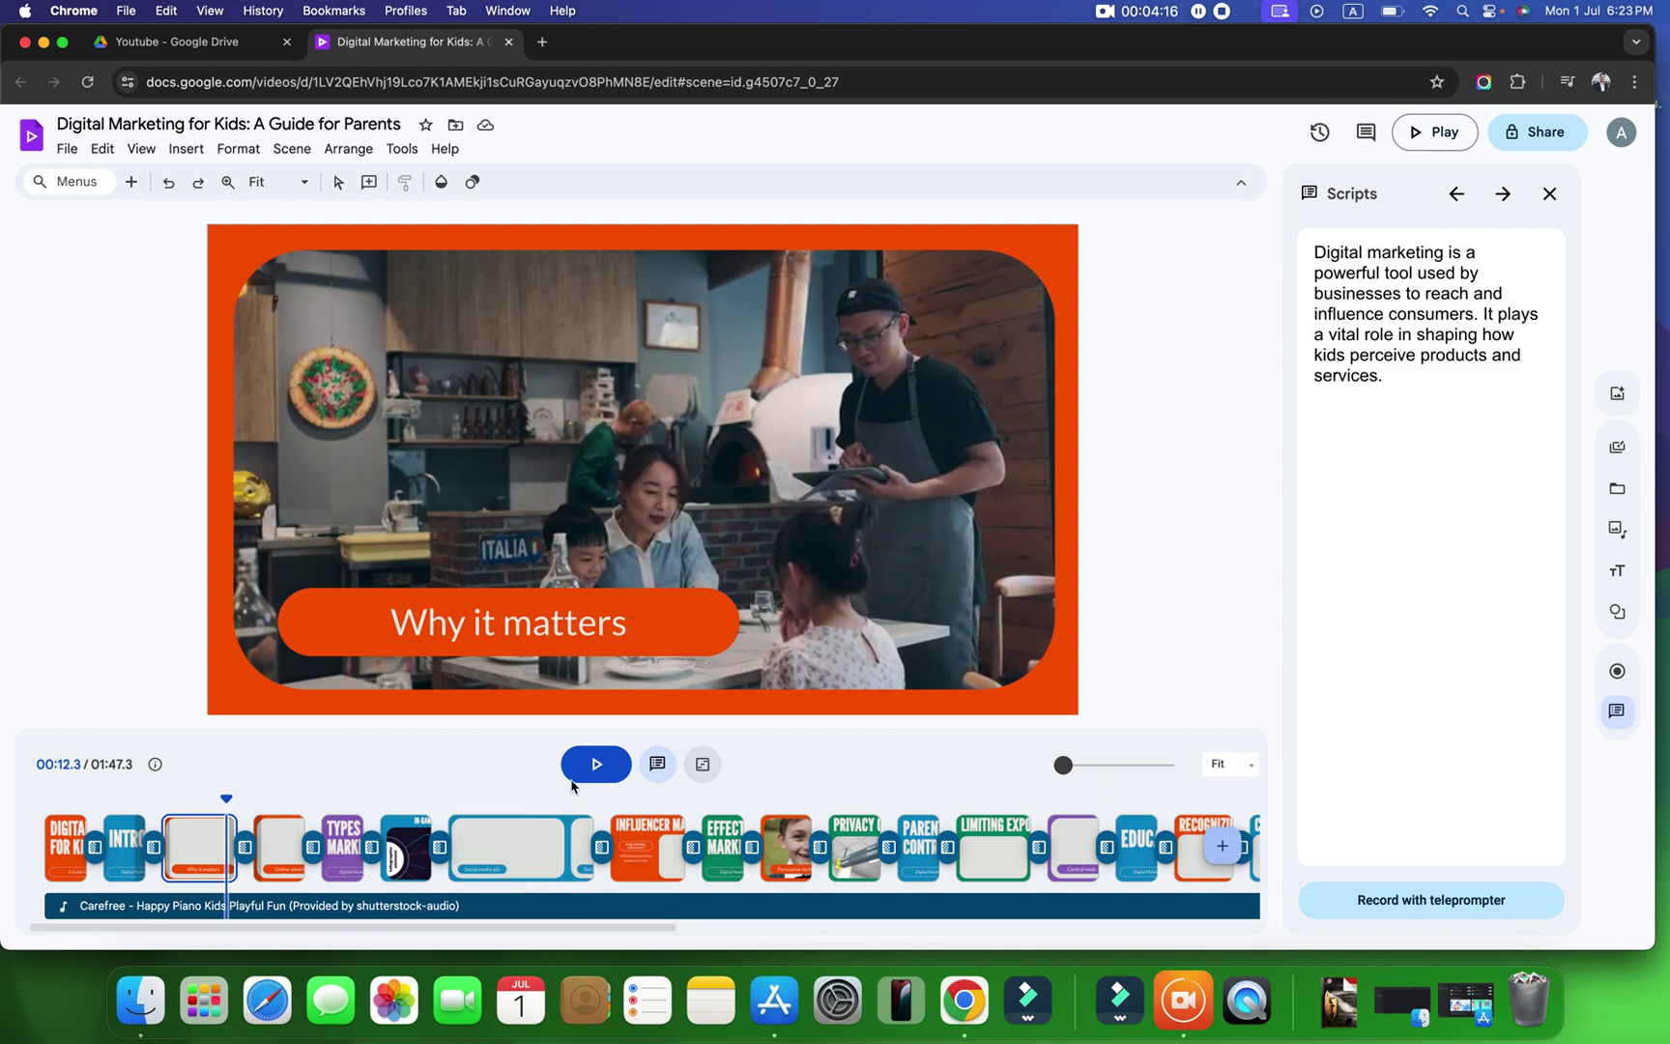
left_click(597, 763)
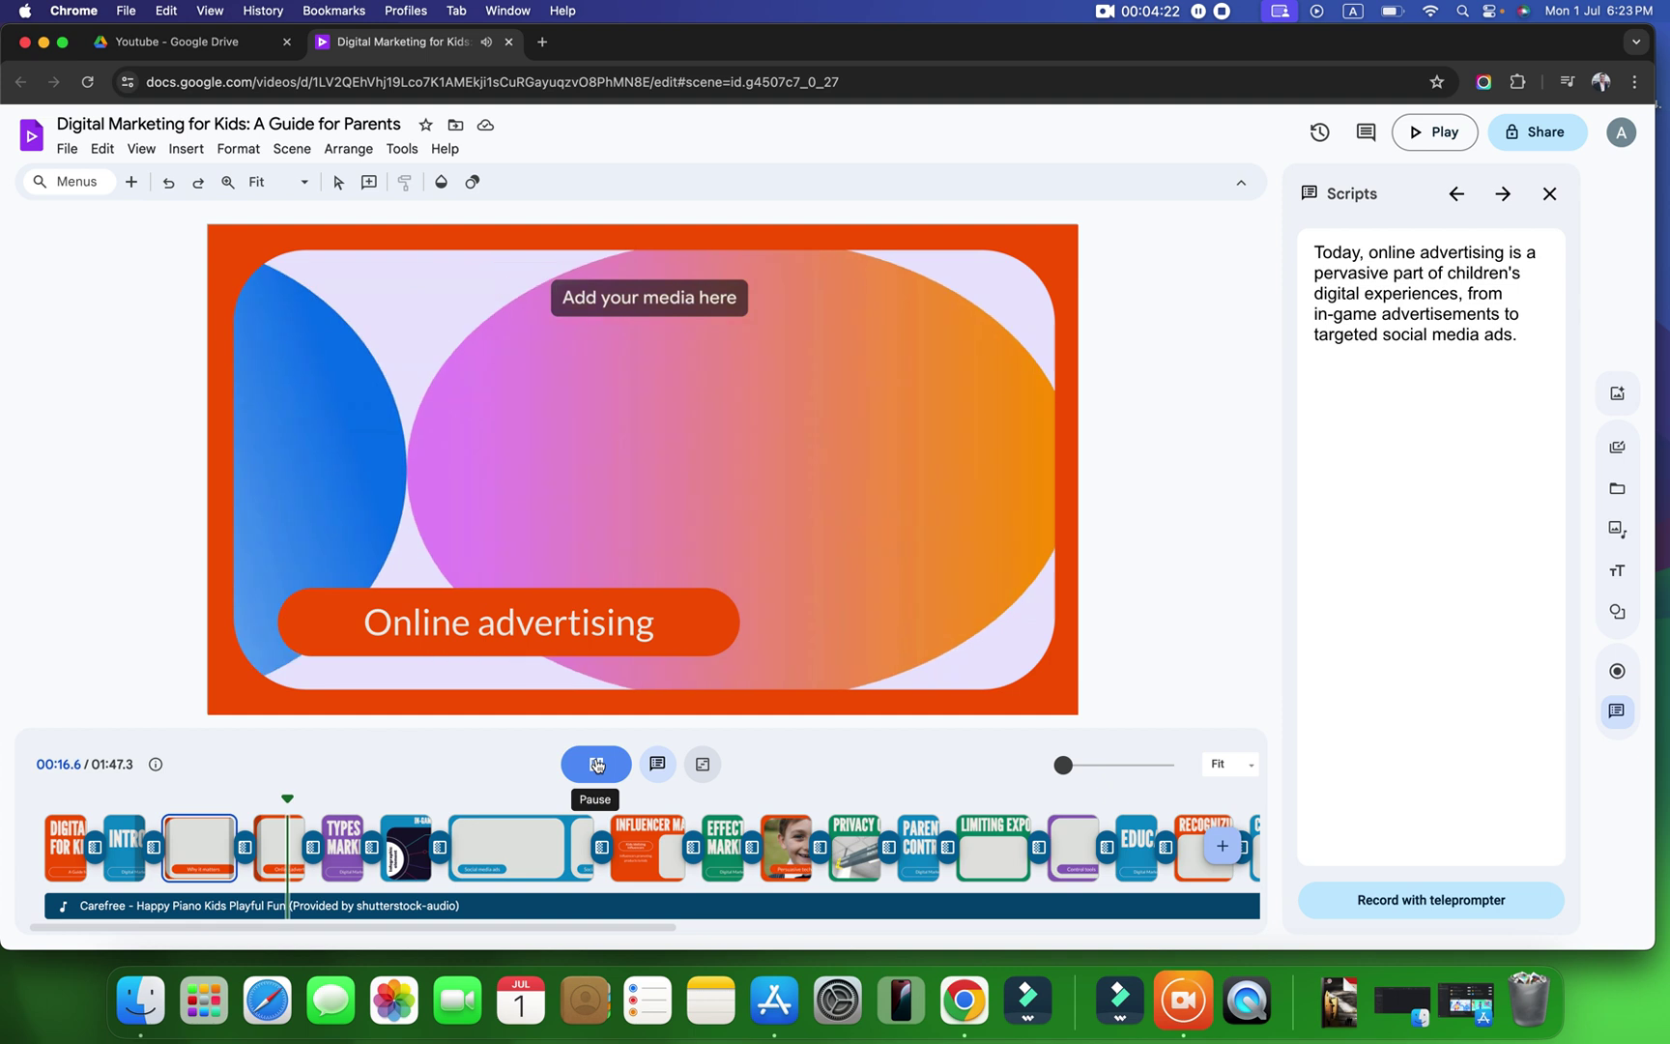
left_click(596, 763)
Step: Inspect the editable parts of the "Online advertising" scene, including its title box, and the background music track in the timeline
left_click(485, 419)
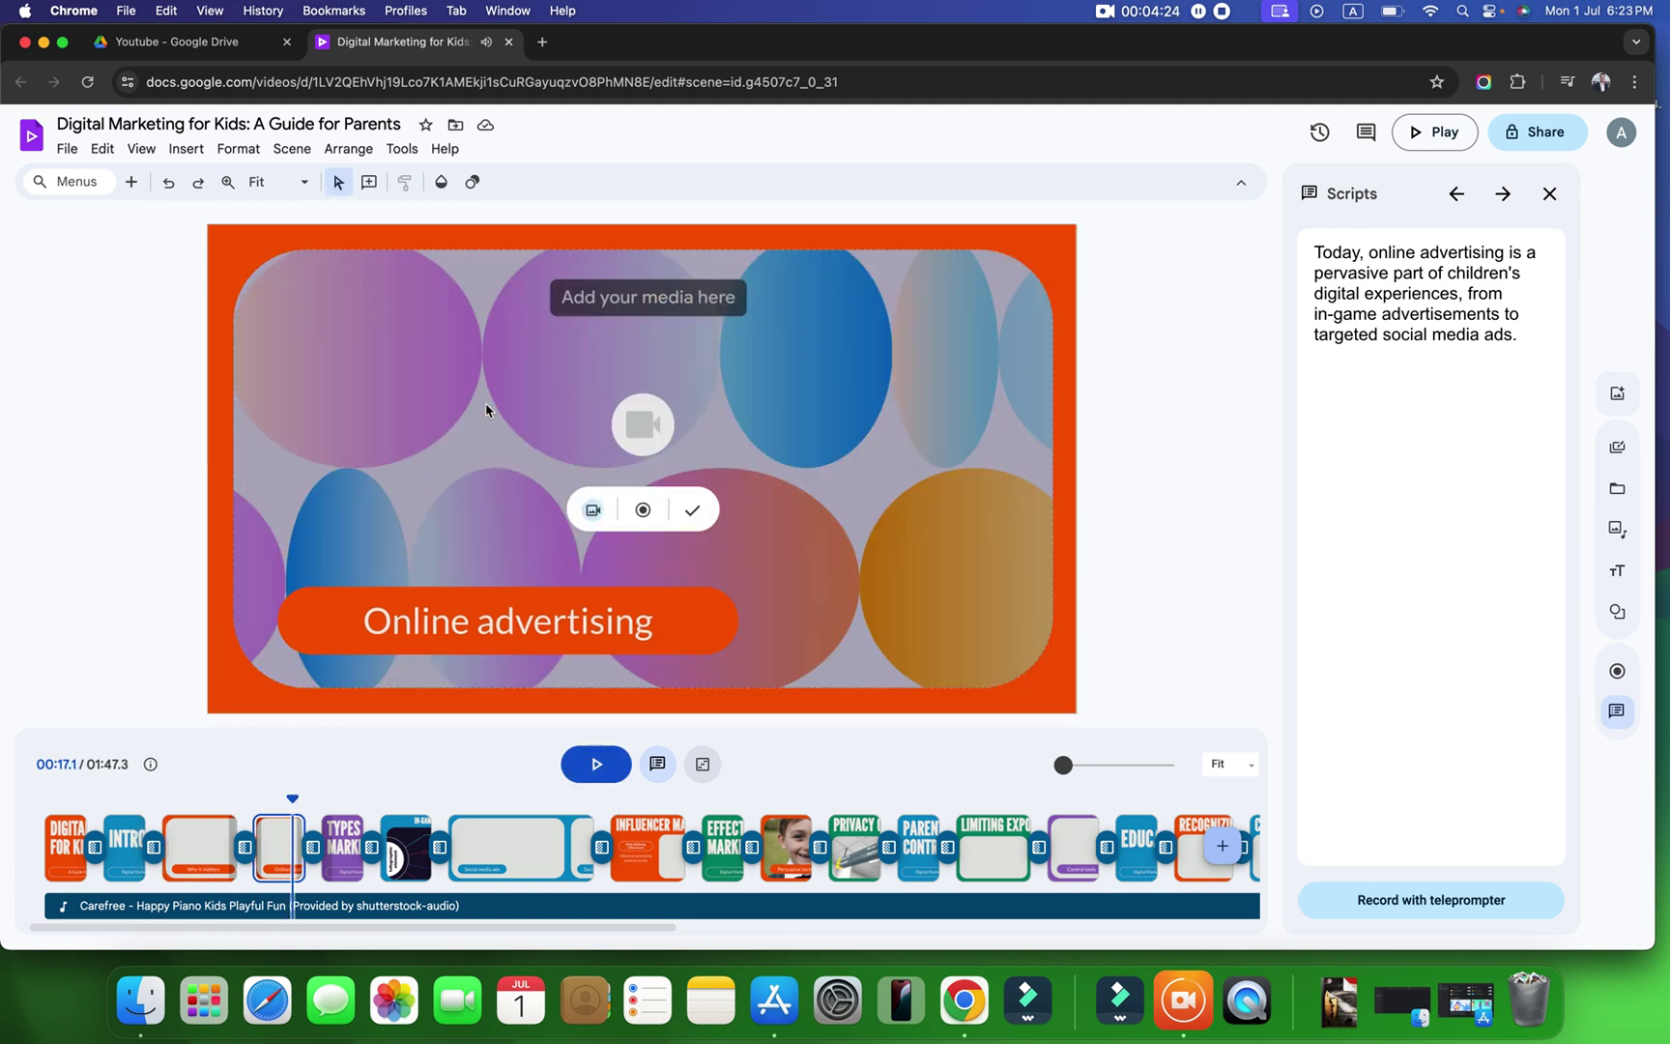
left_click(470, 622)
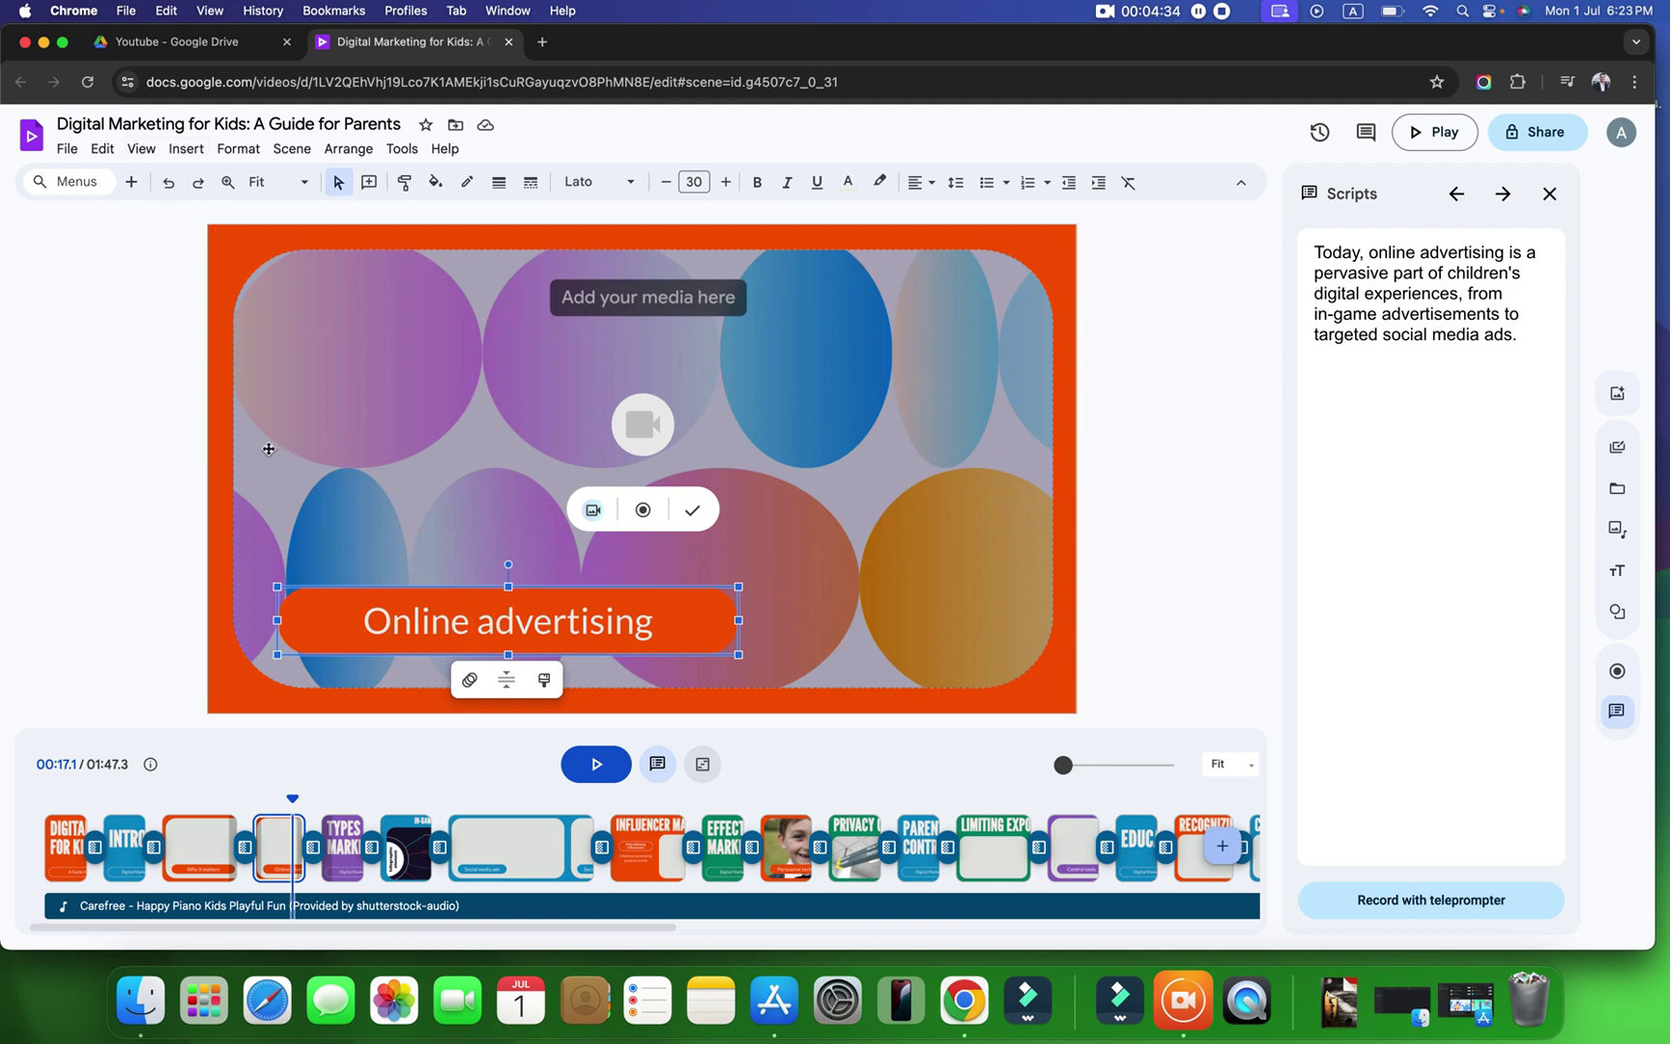
left_click(225, 460)
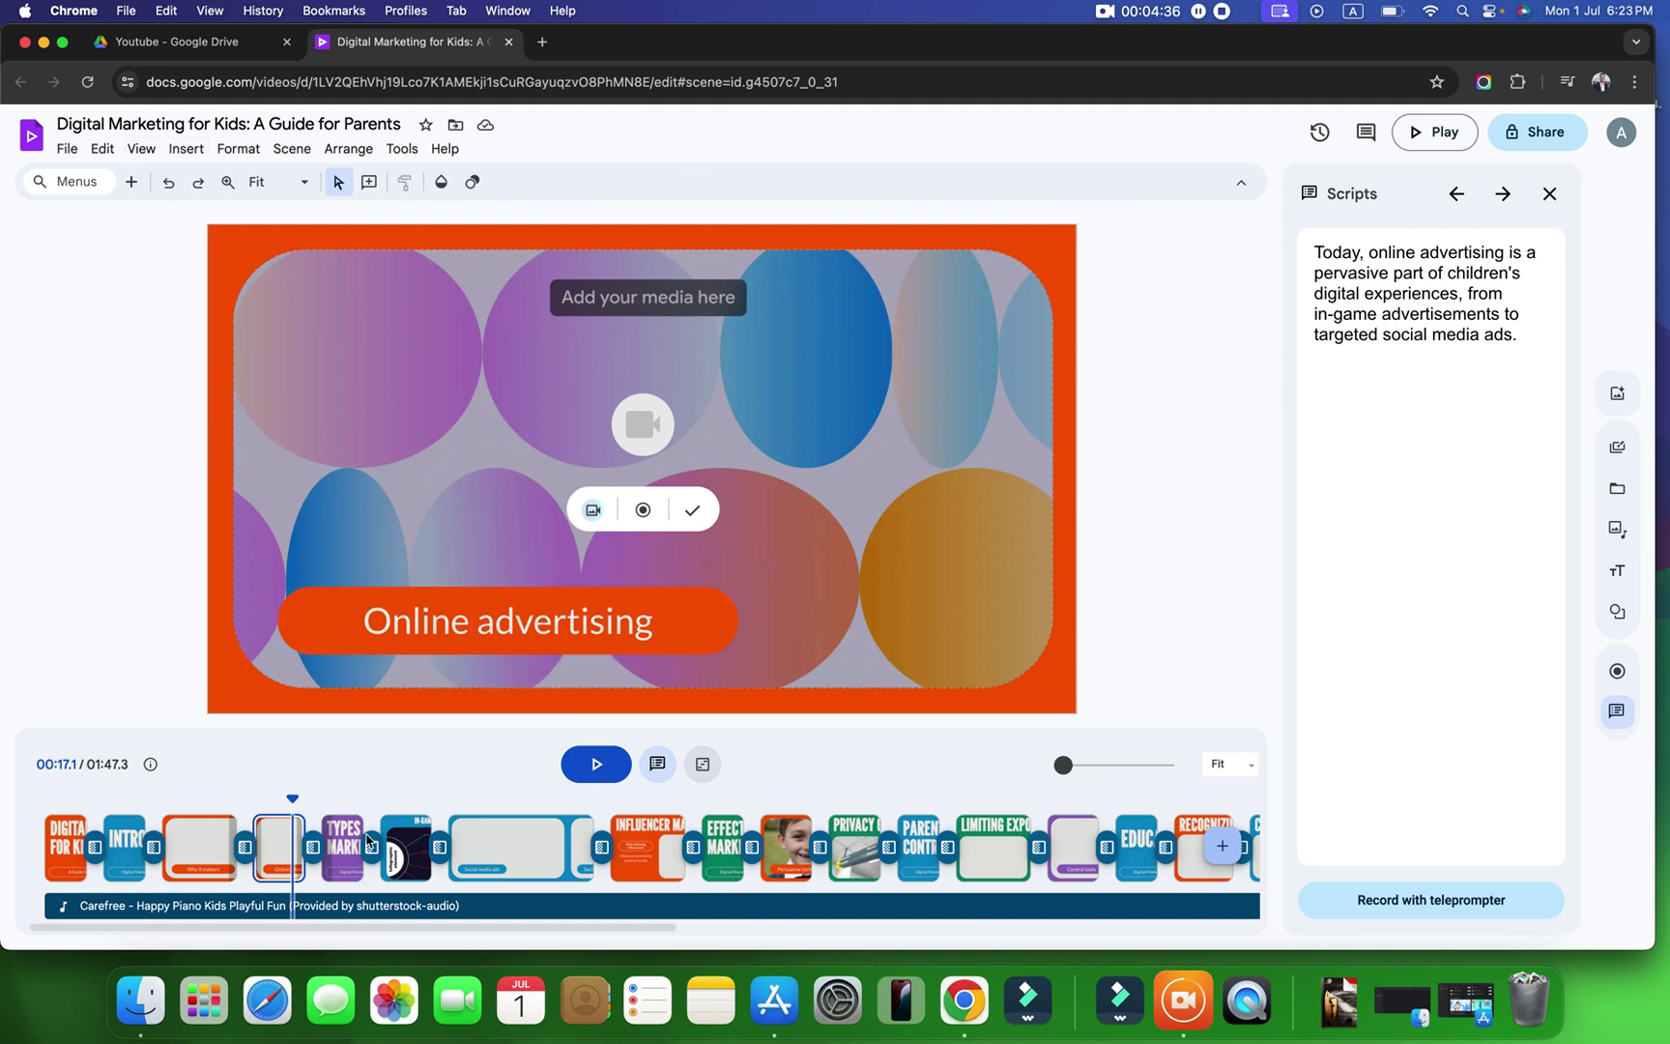
scroll(397, 926, "right", 3)
left_click(384, 903)
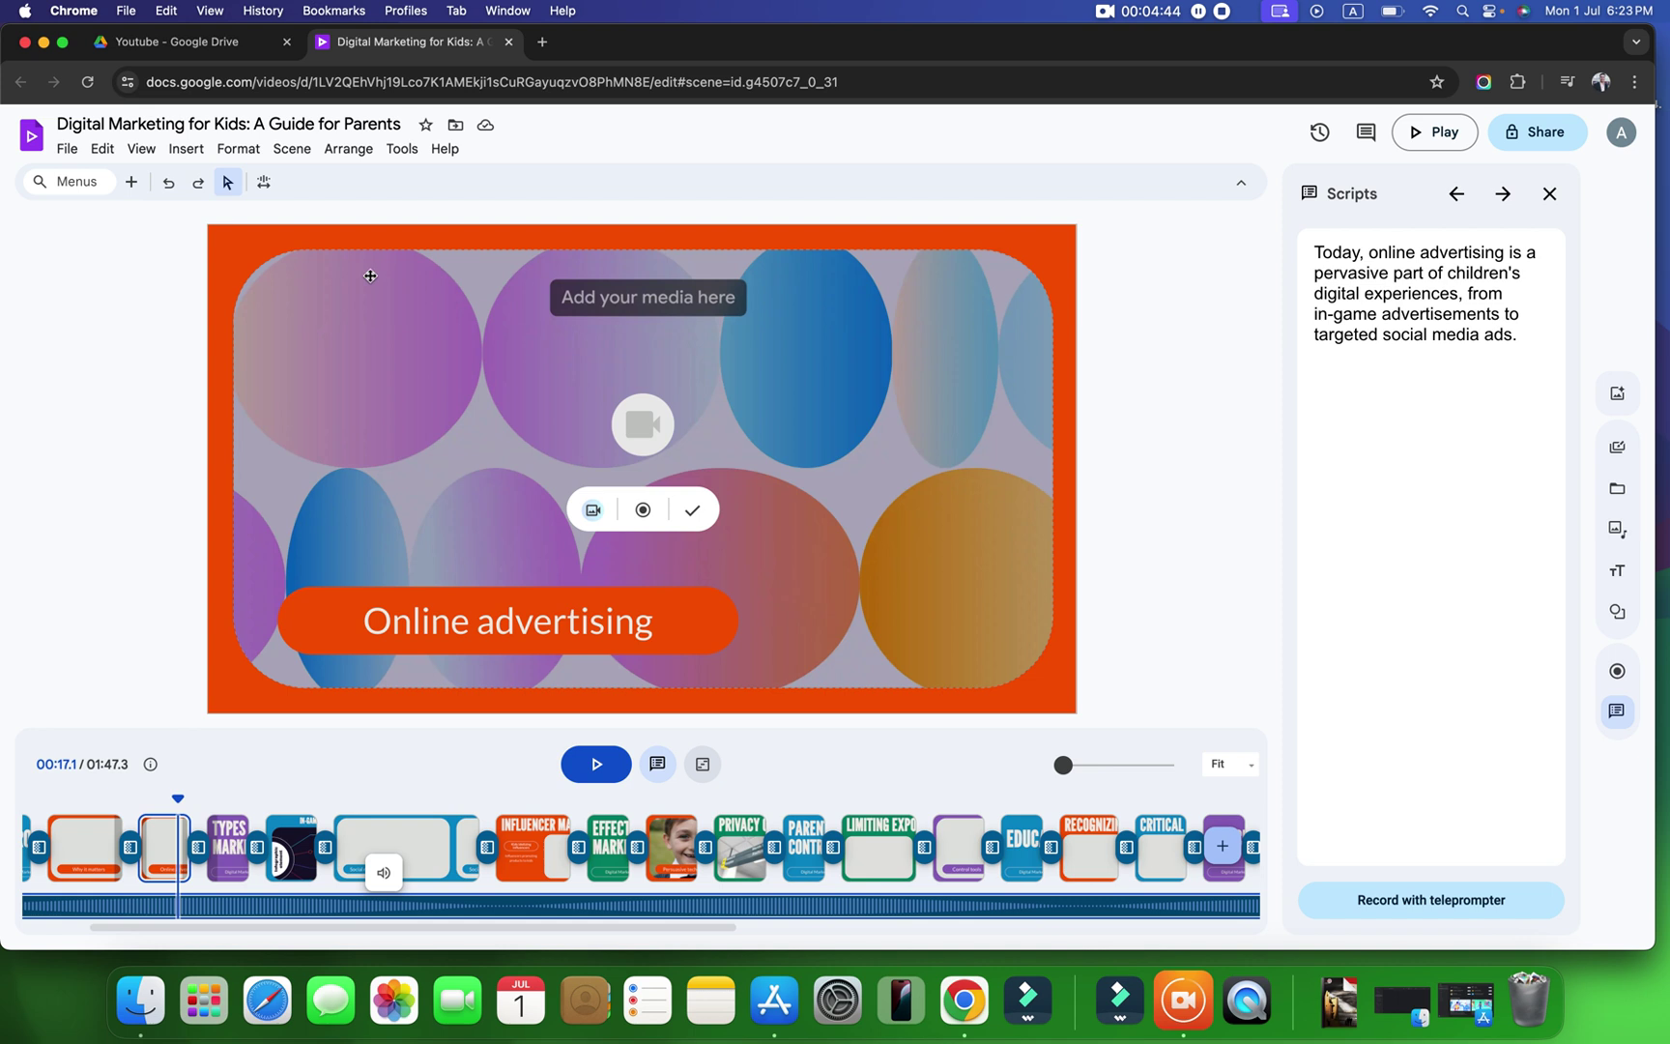
Step: Open the stock media library and browse its categories down to music and sound effects
left_click(172, 156)
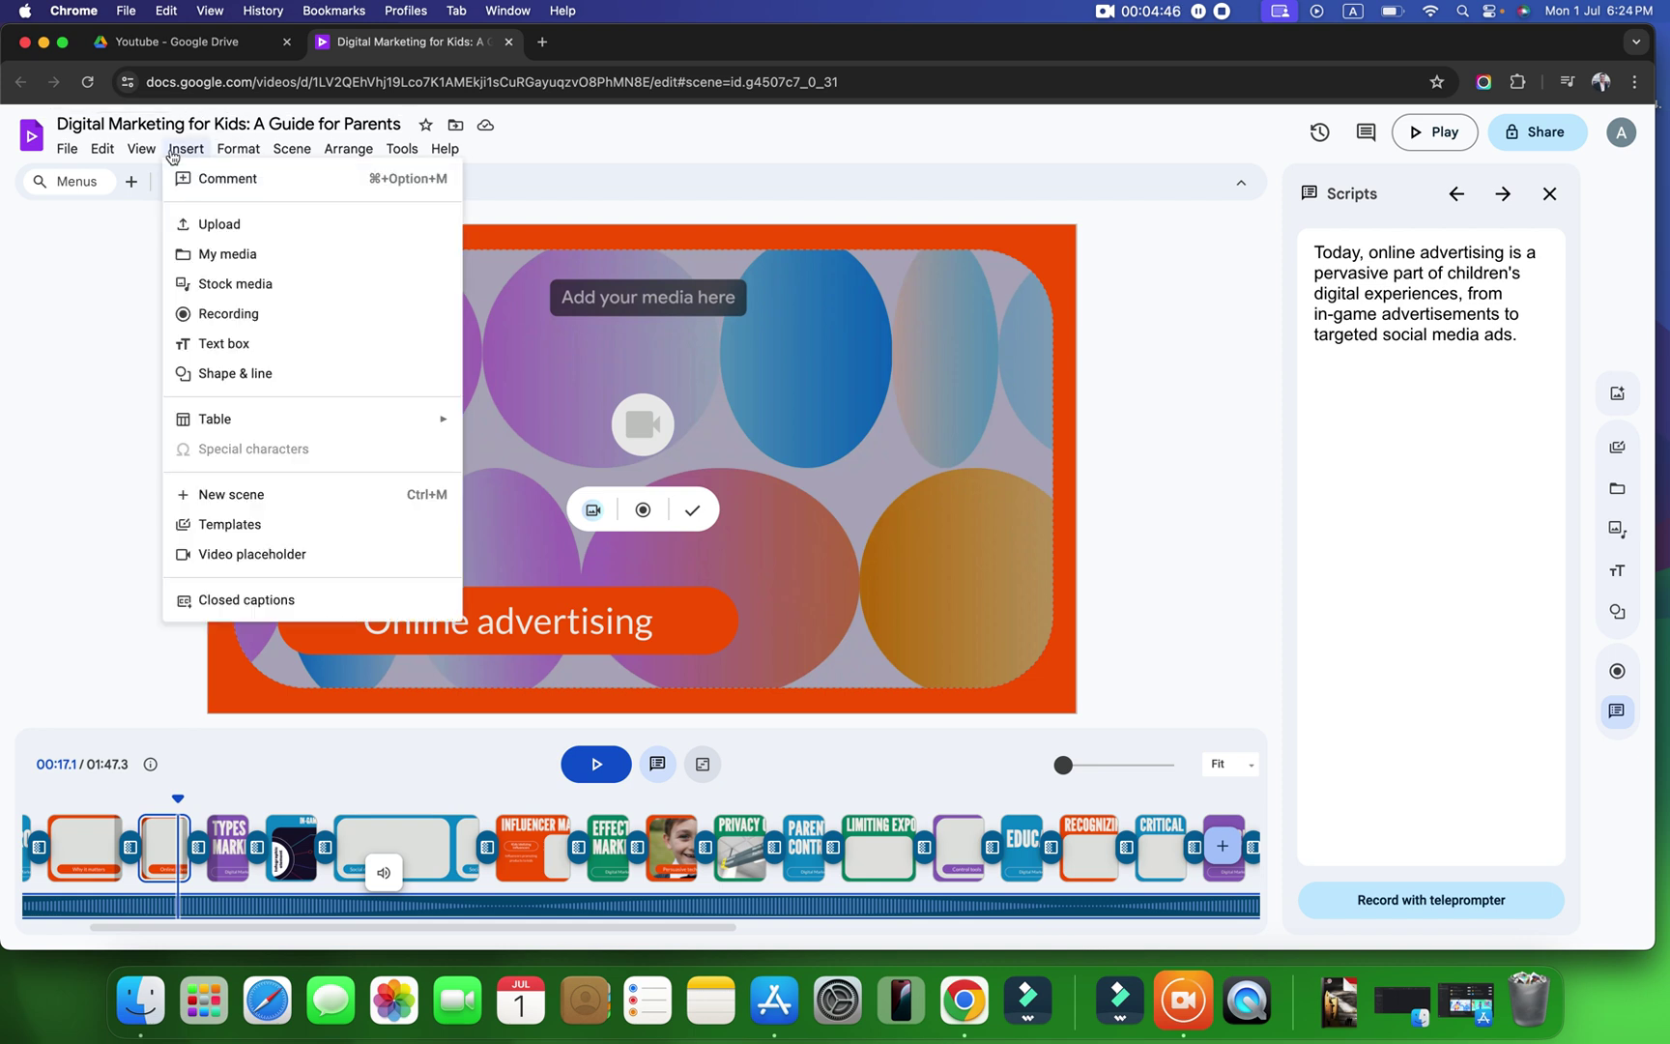
mouse_move(238, 155)
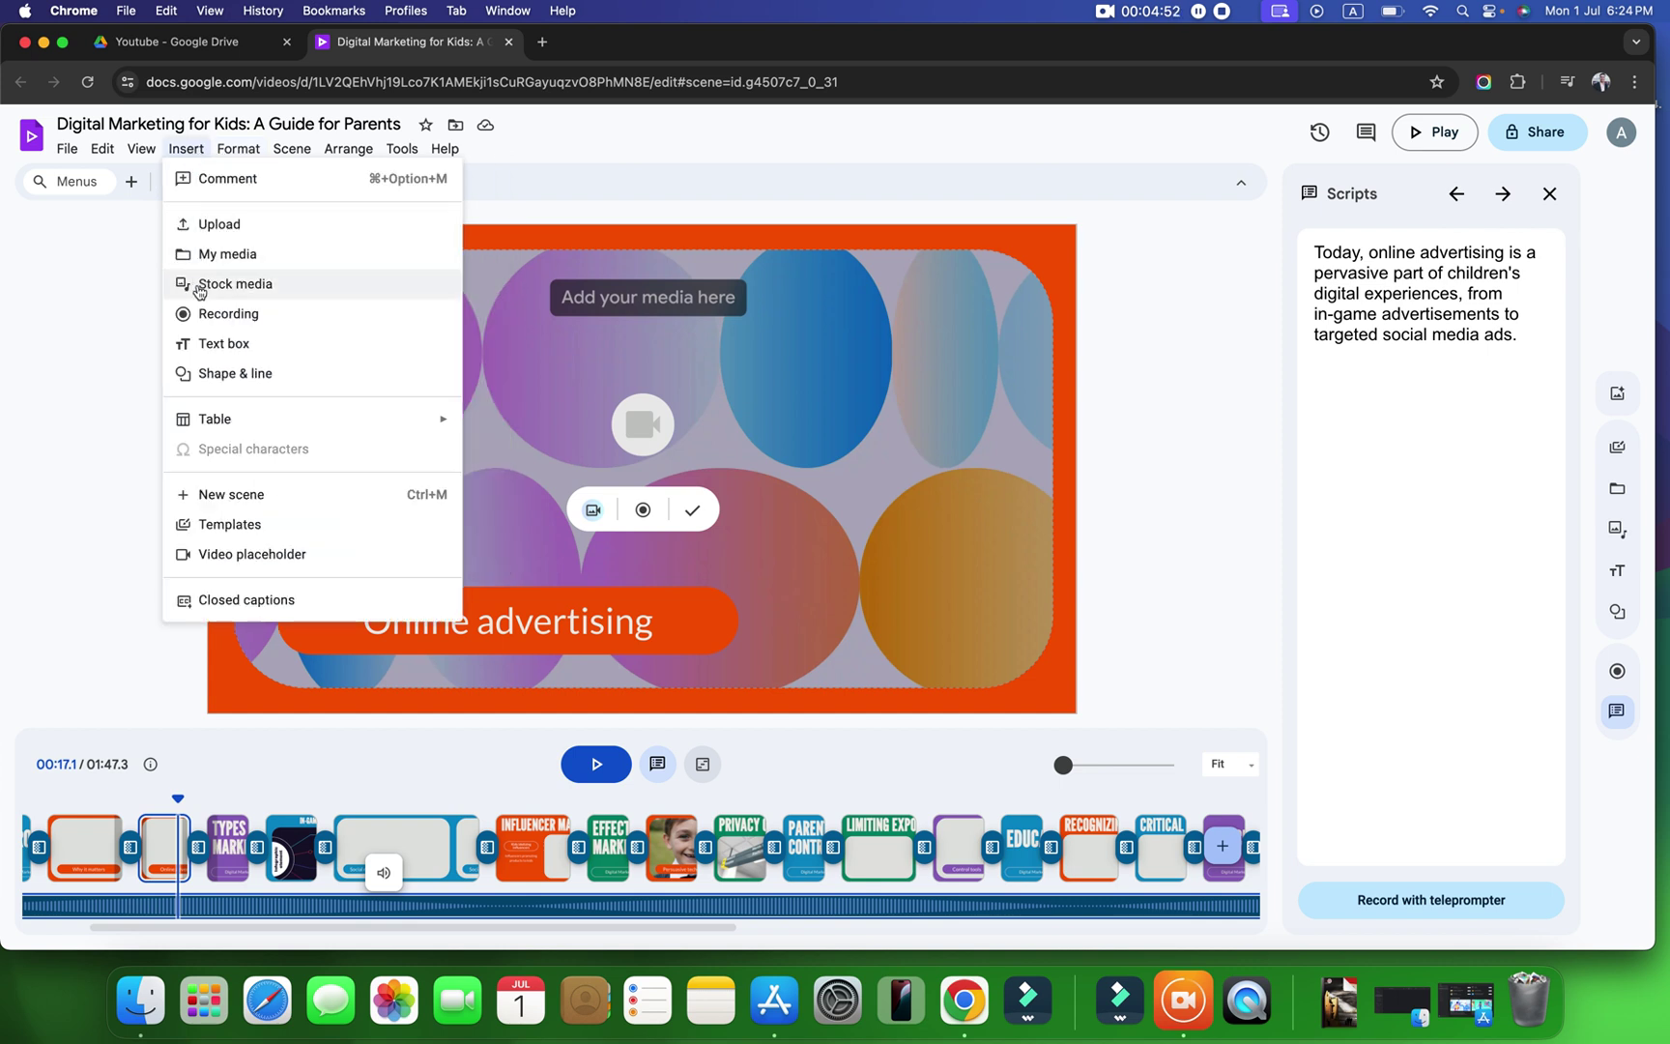
left_click(201, 286)
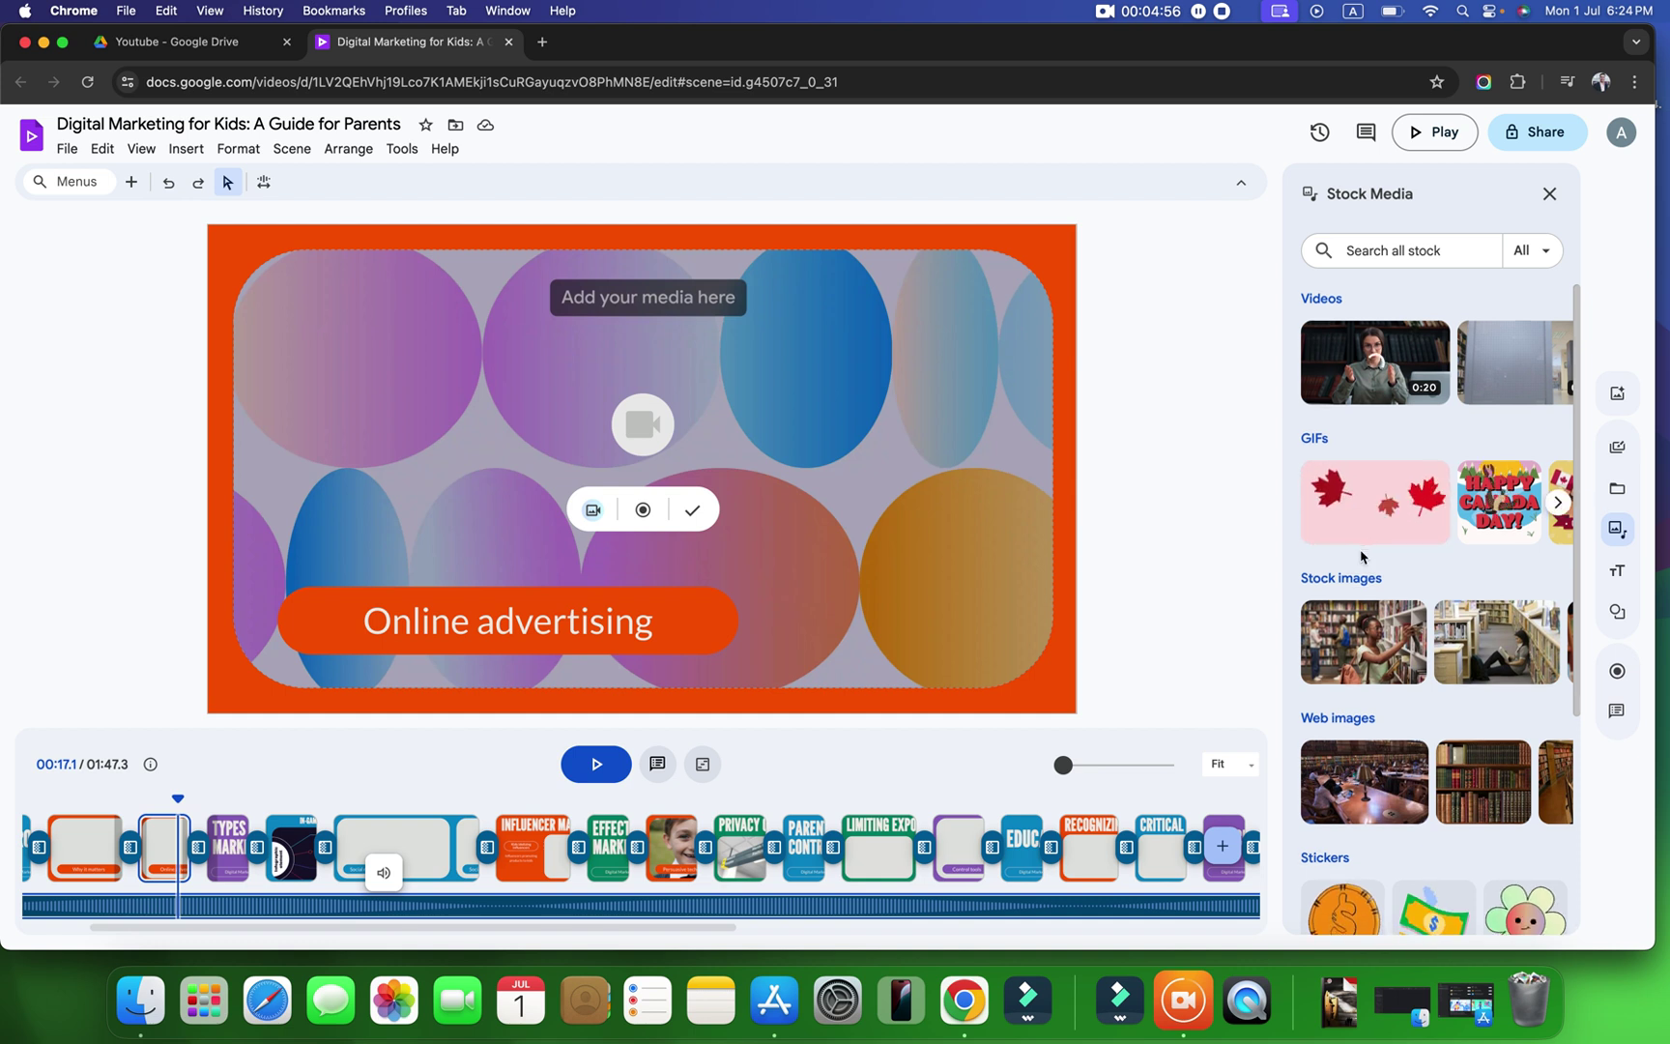
scroll(1360, 557, "down", 5)
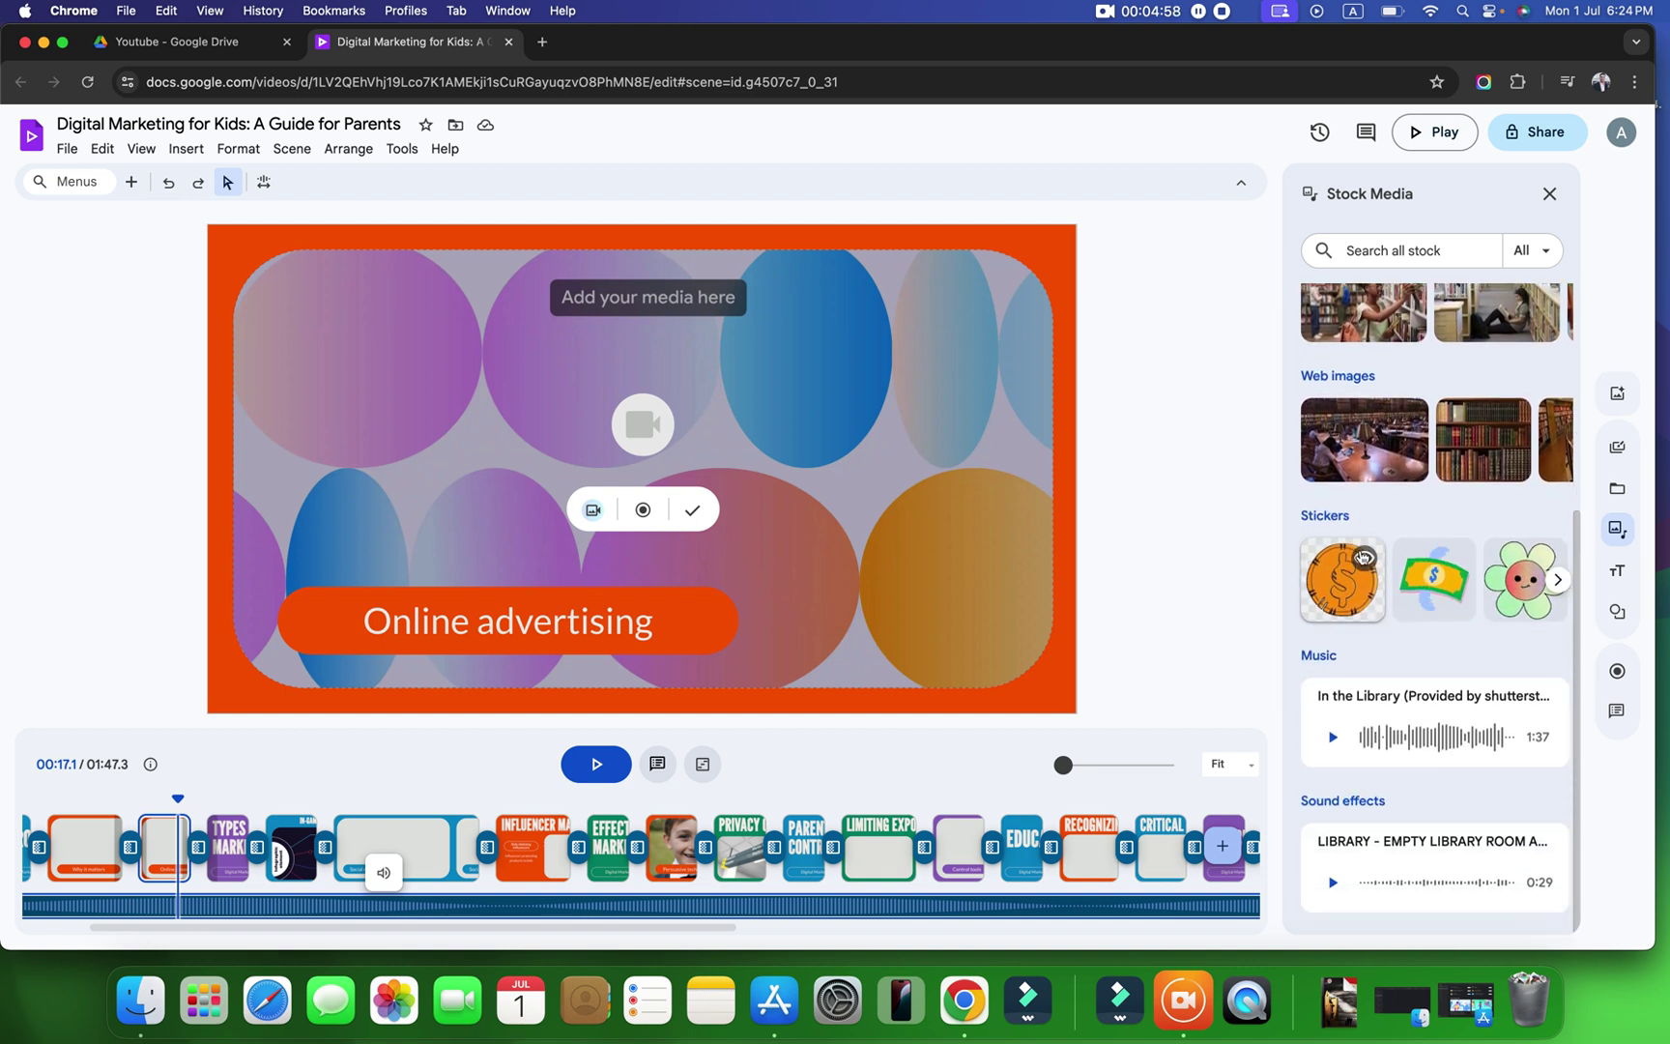